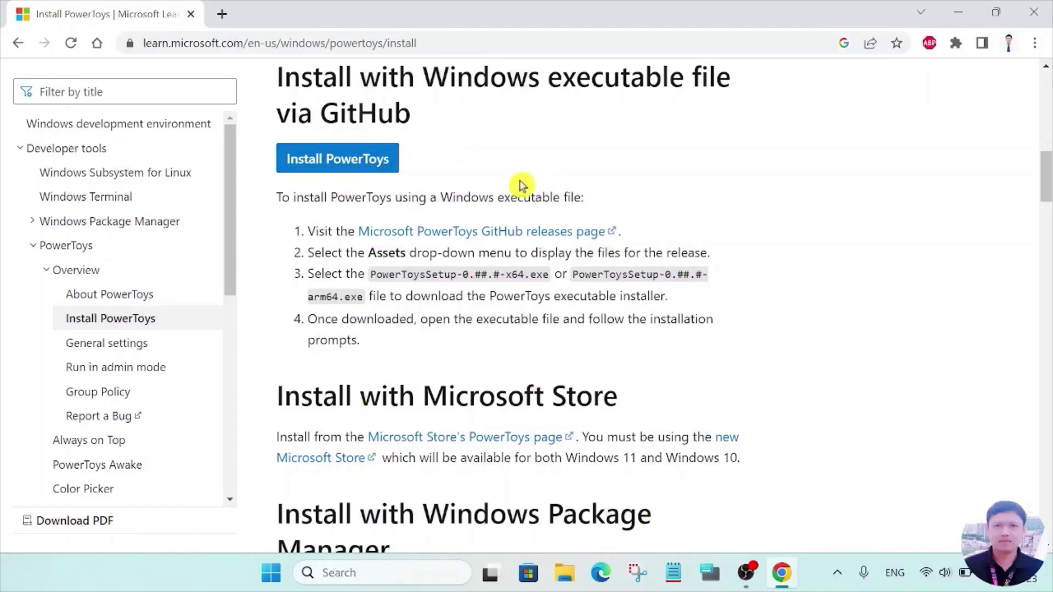
Step: Go to the PowerToys v0.69.1 release on GitHub and download PowerToysSetup-0.69.1-x64.exe from its assets
left_click(340, 160)
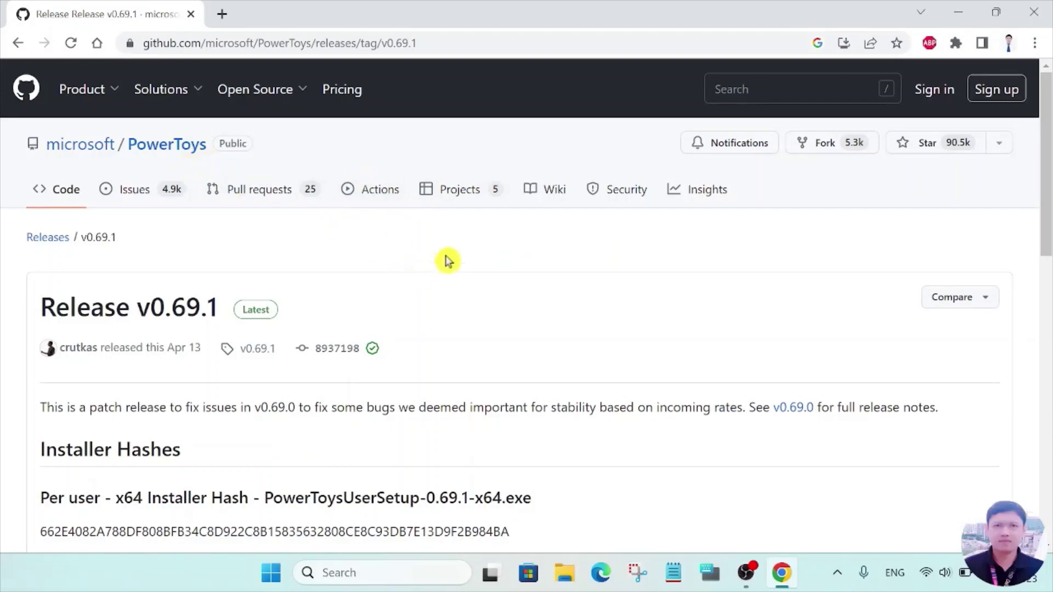
scroll(450, 314, "down", 10)
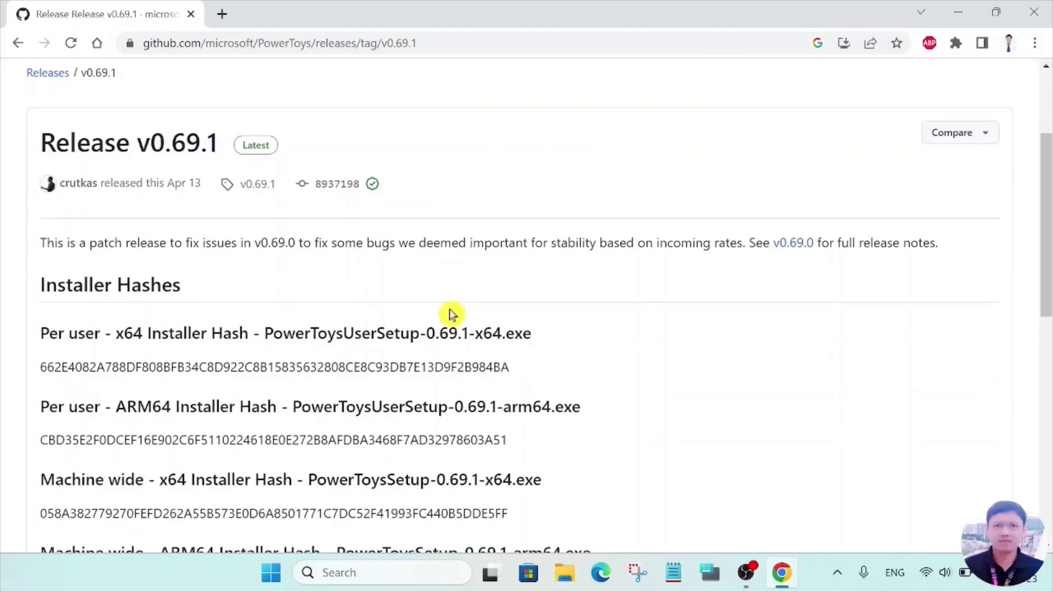
scroll(451, 315, "down", 5)
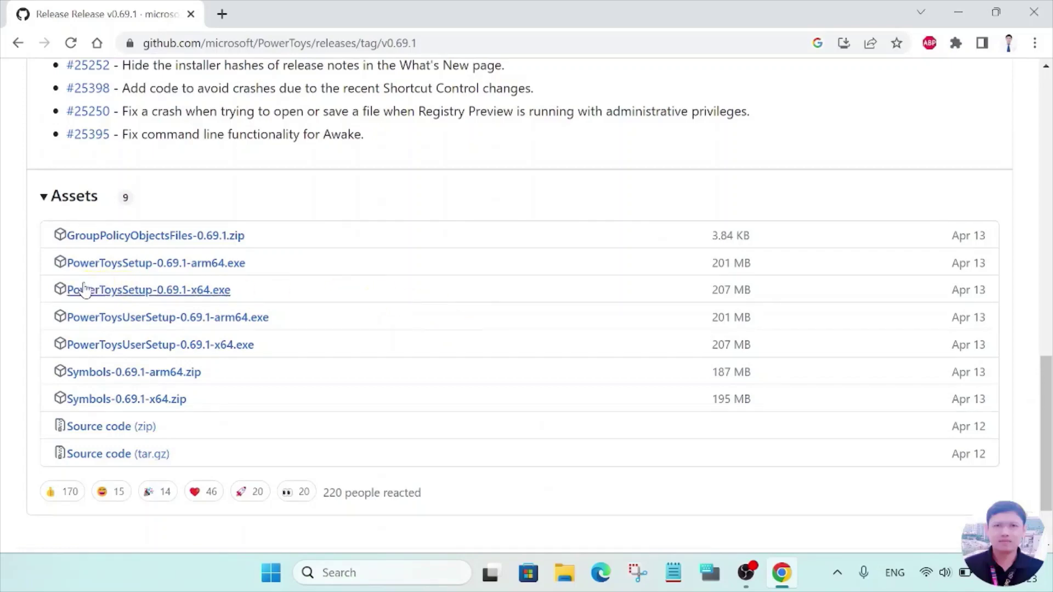
left_click(169, 301)
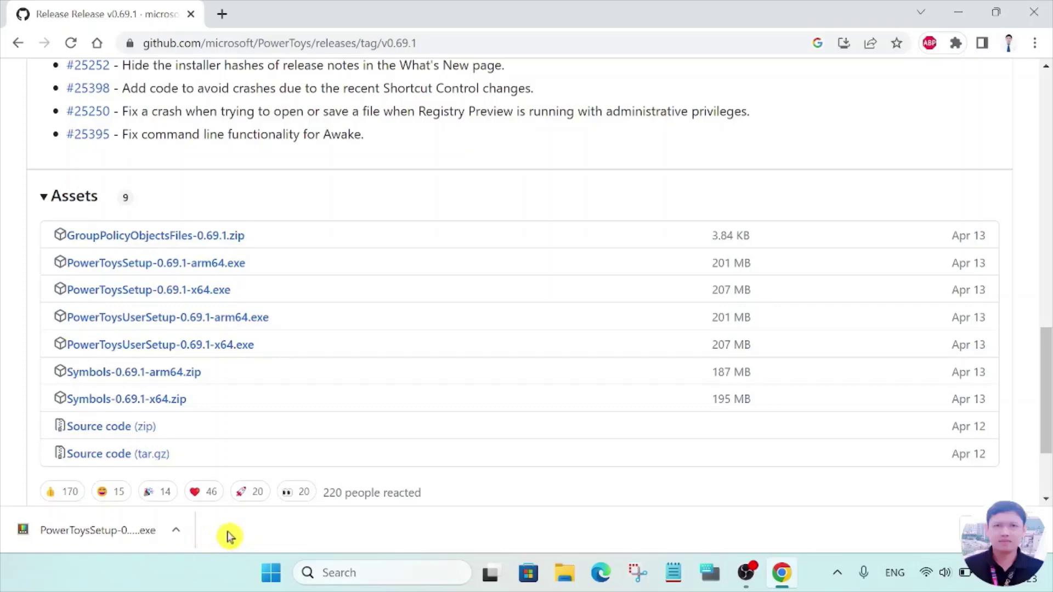
Step: Show the downloaded PowerToysSetup-0.69.1-x64 file in the Downloads folder and launch the installer
left_click(176, 531)
left_click(249, 475)
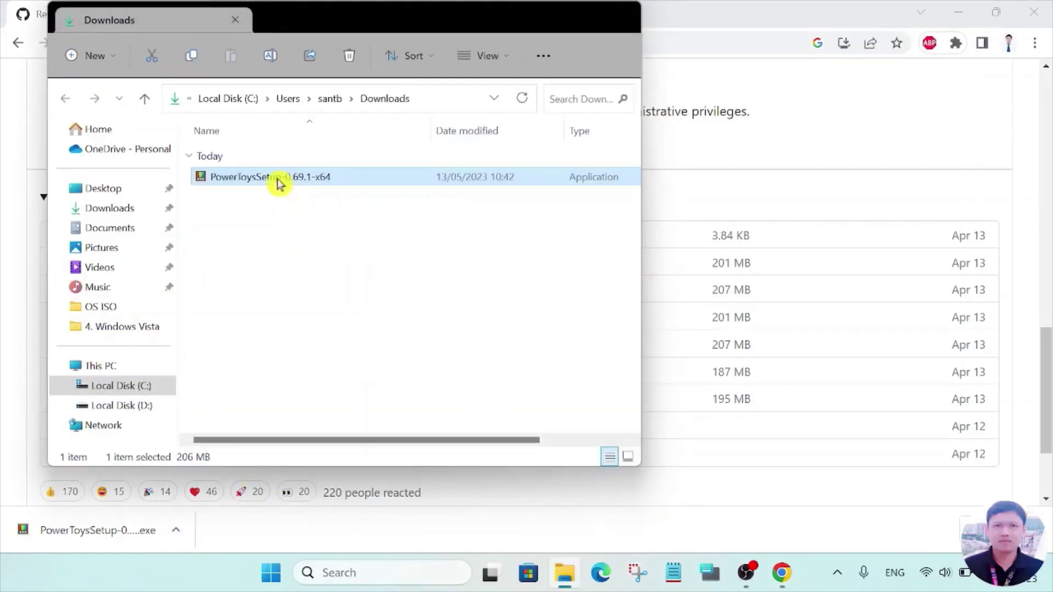
right_click(277, 181)
left_click(351, 201)
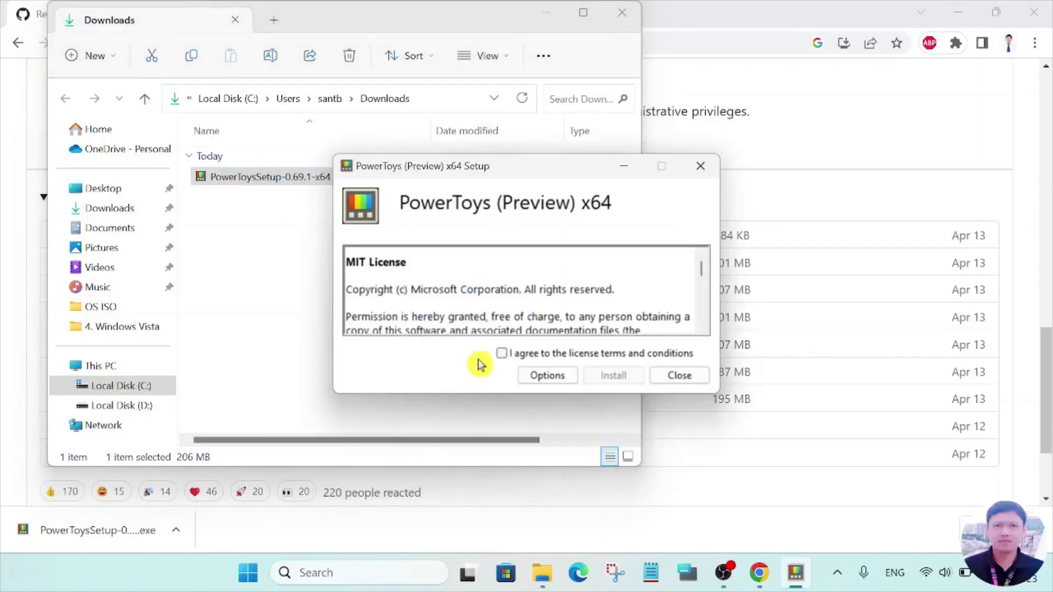
Step: Agree to the license terms, install PowerToys (Preview) x64 and close the setup window
left_click(501, 354)
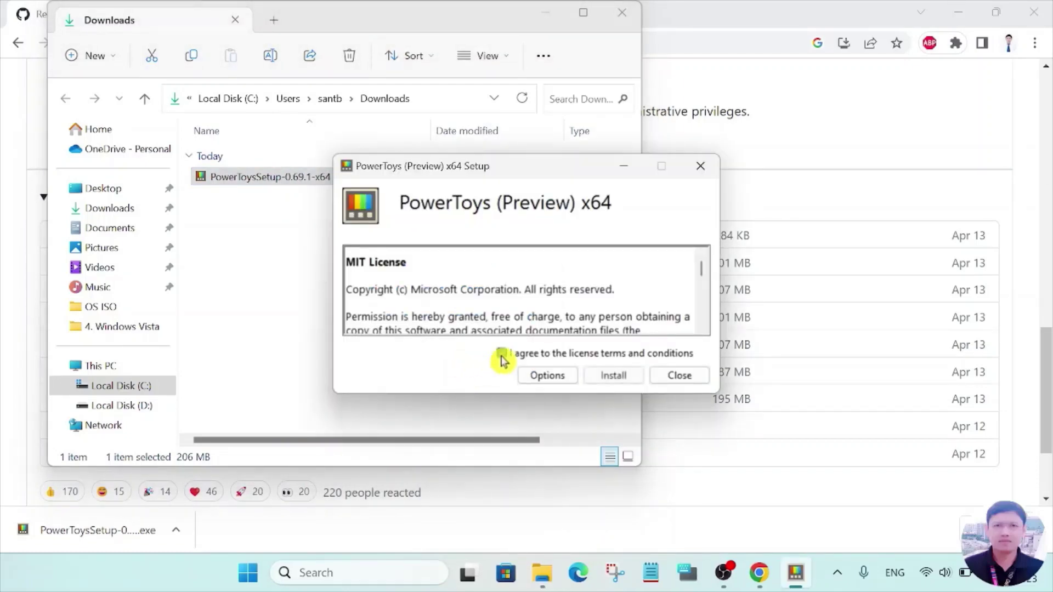
left_click(615, 377)
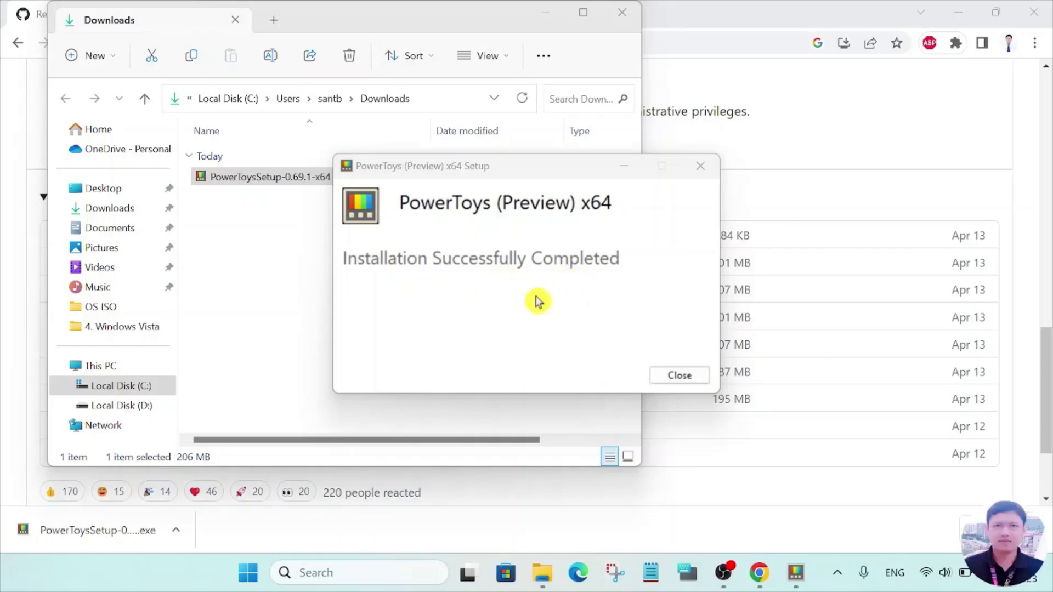
left_click(680, 375)
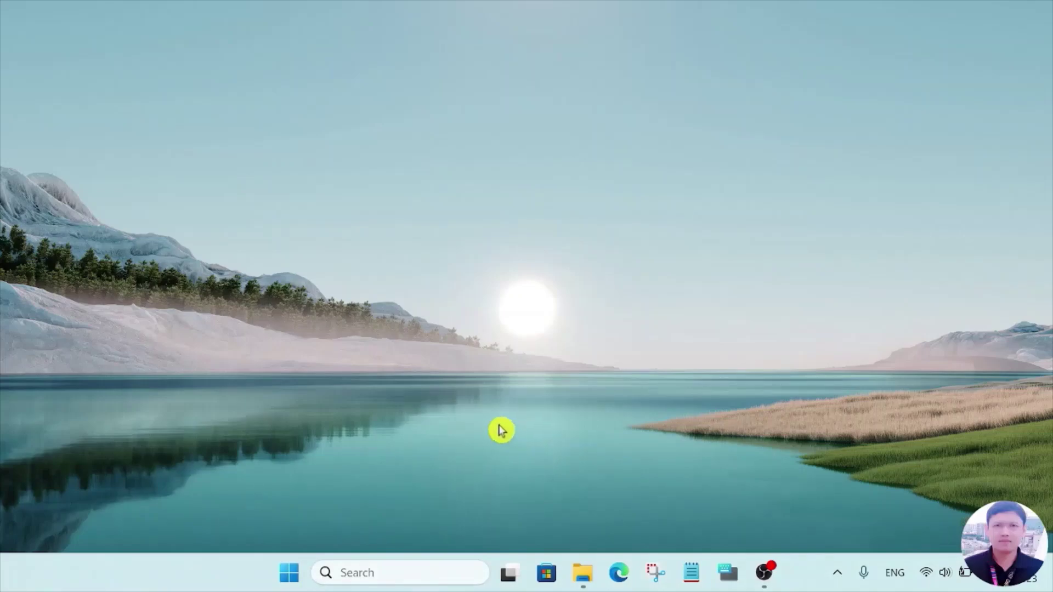
Step: Open the KTP image from the Downloads folder, examine its dimensions and file size, and close the viewer
left_click(585, 574)
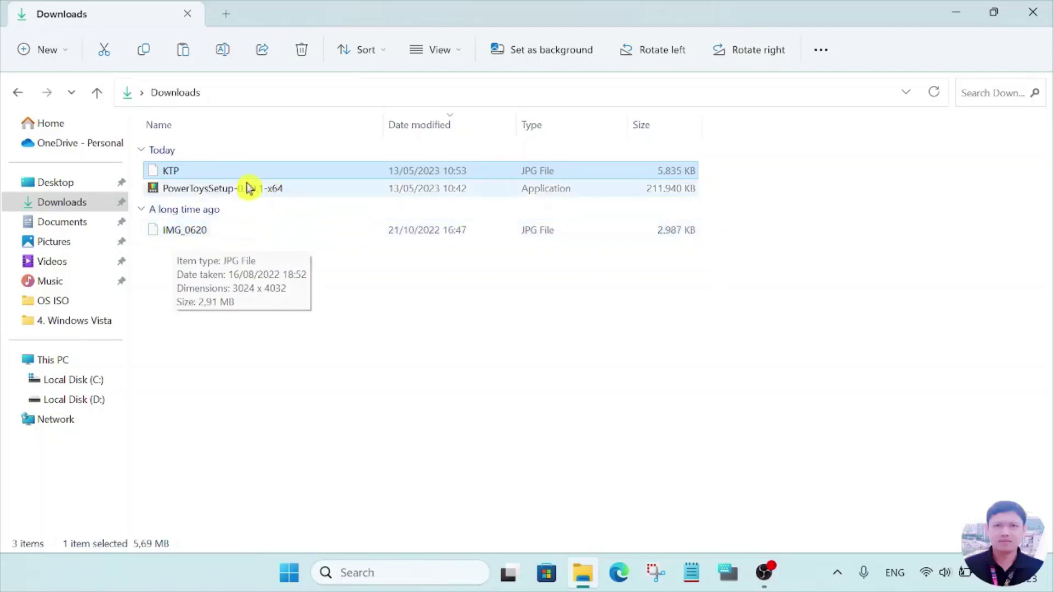
double_click(181, 173)
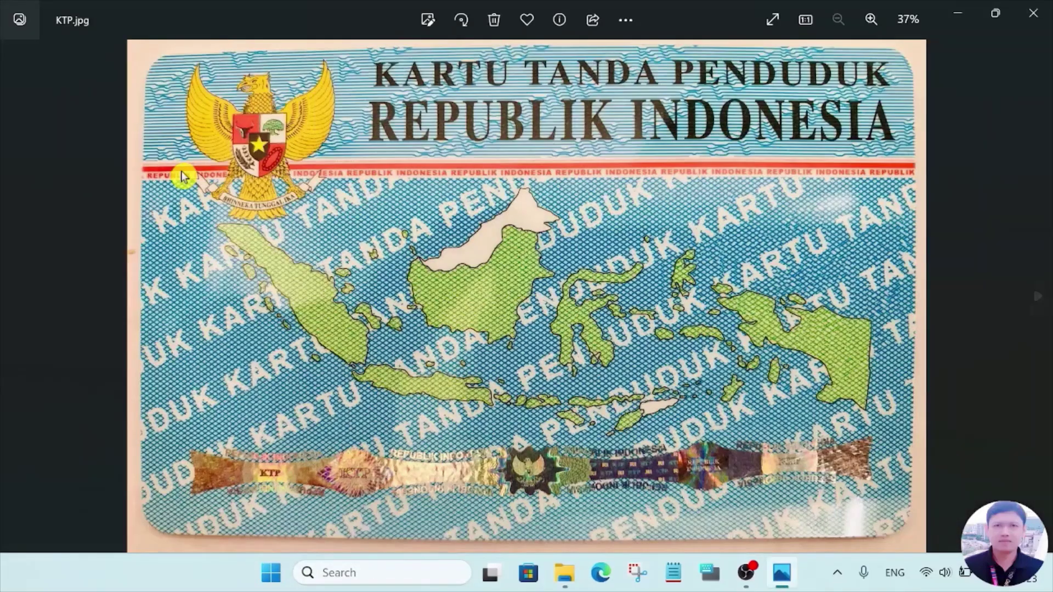
left_click(560, 24)
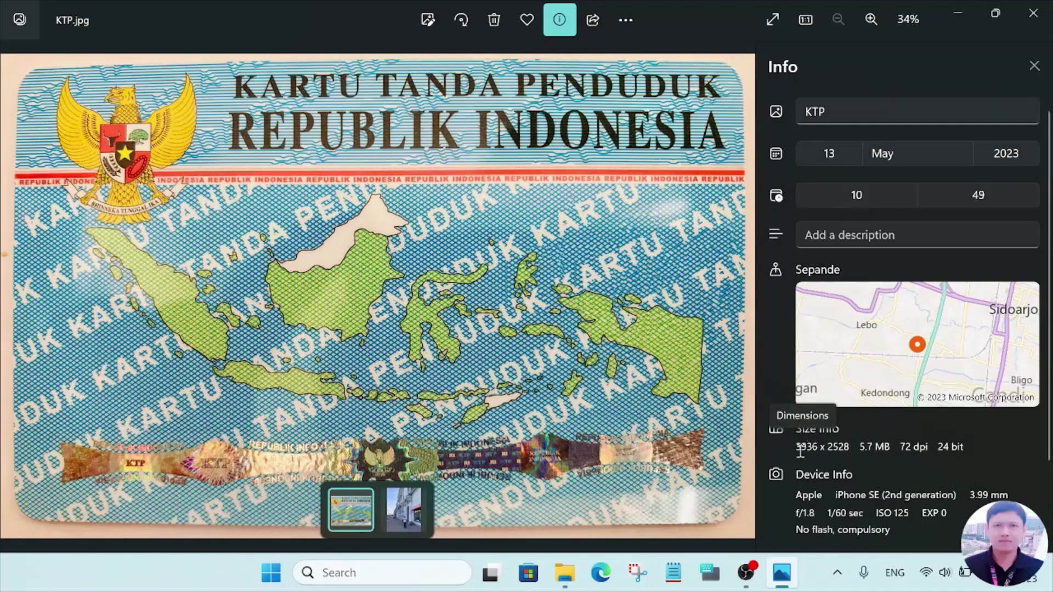
left_click_drag(800, 450, 834, 460)
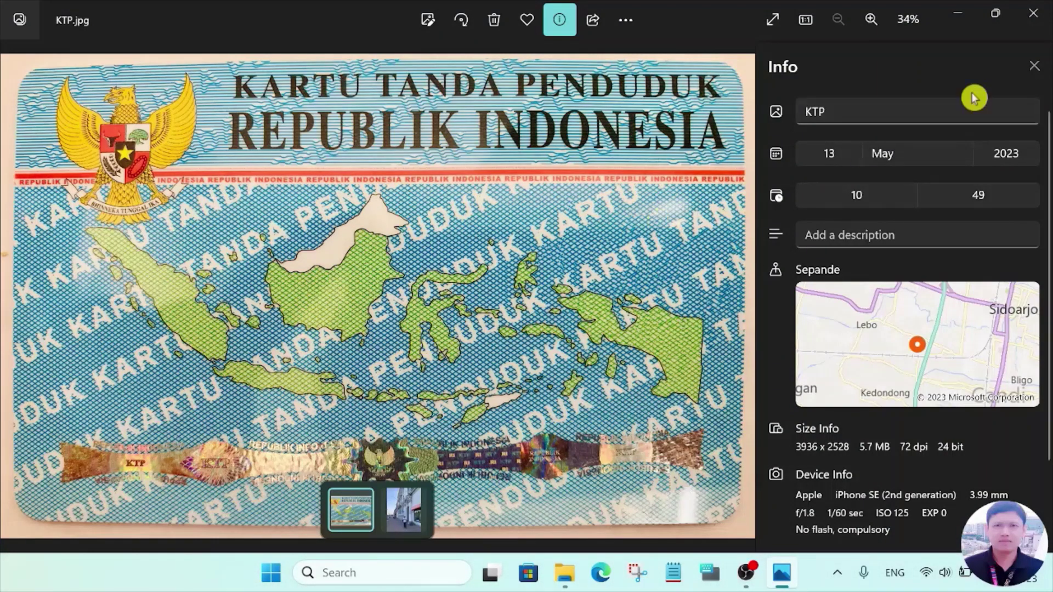
left_click(1033, 13)
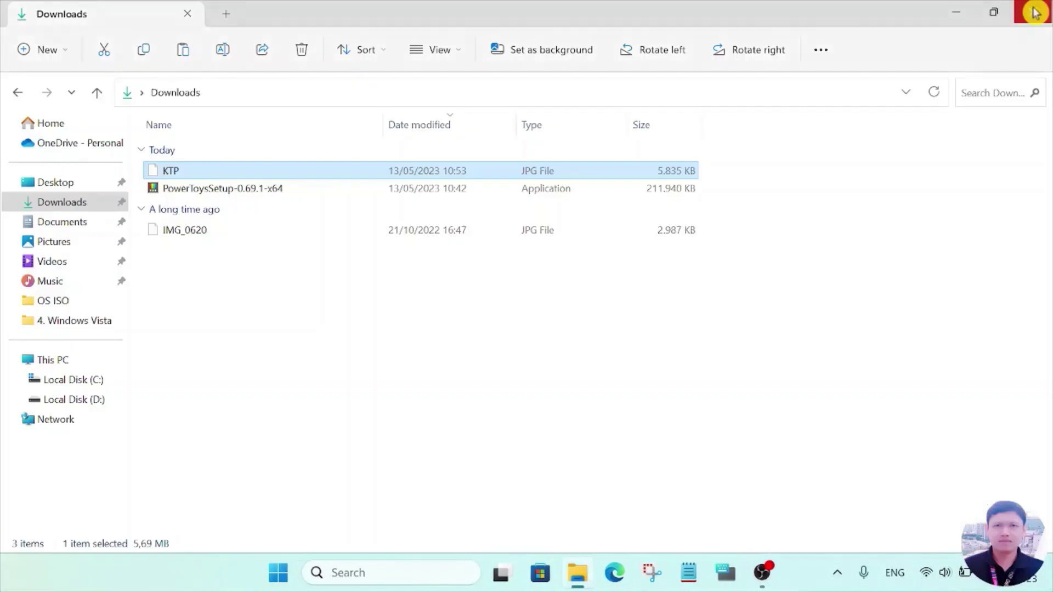
Step: Resize the KTP image with Image Resizer using the Small preset (854 × 480 pixels), keeping the original file
left_click(178, 174)
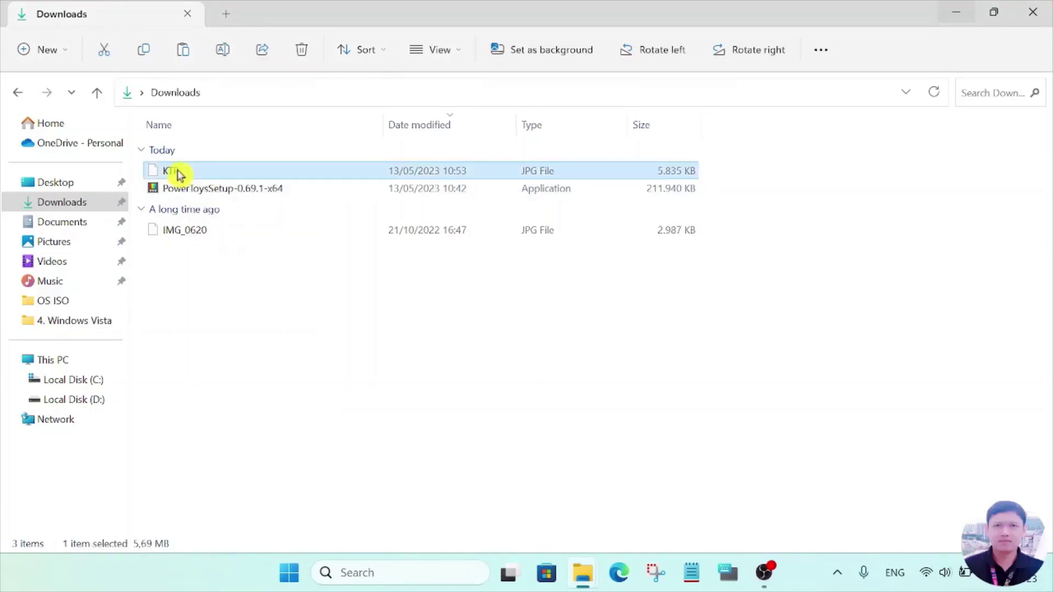
right_click(179, 174)
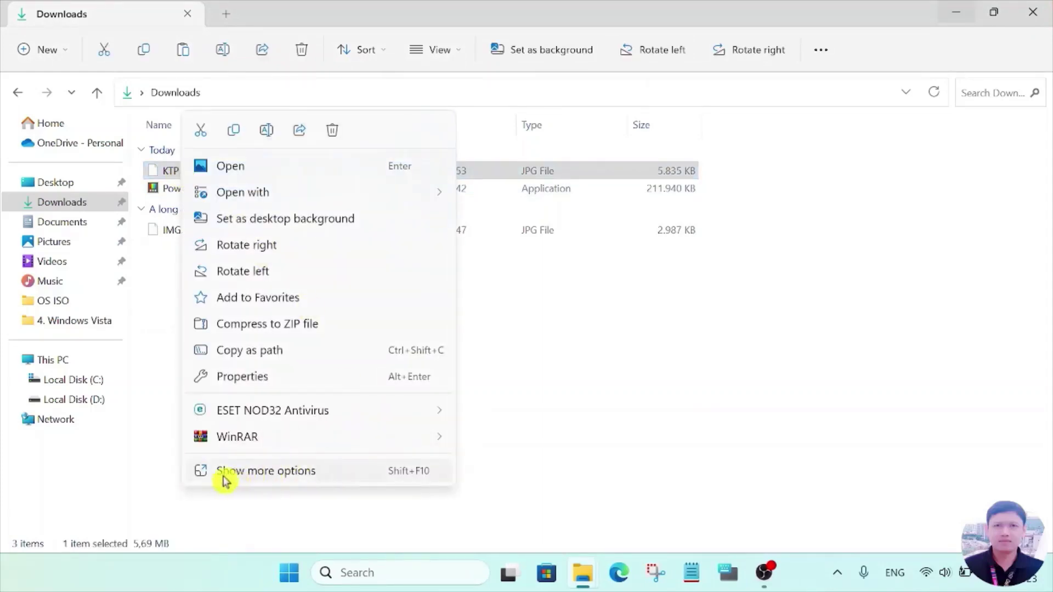
left_click(277, 478)
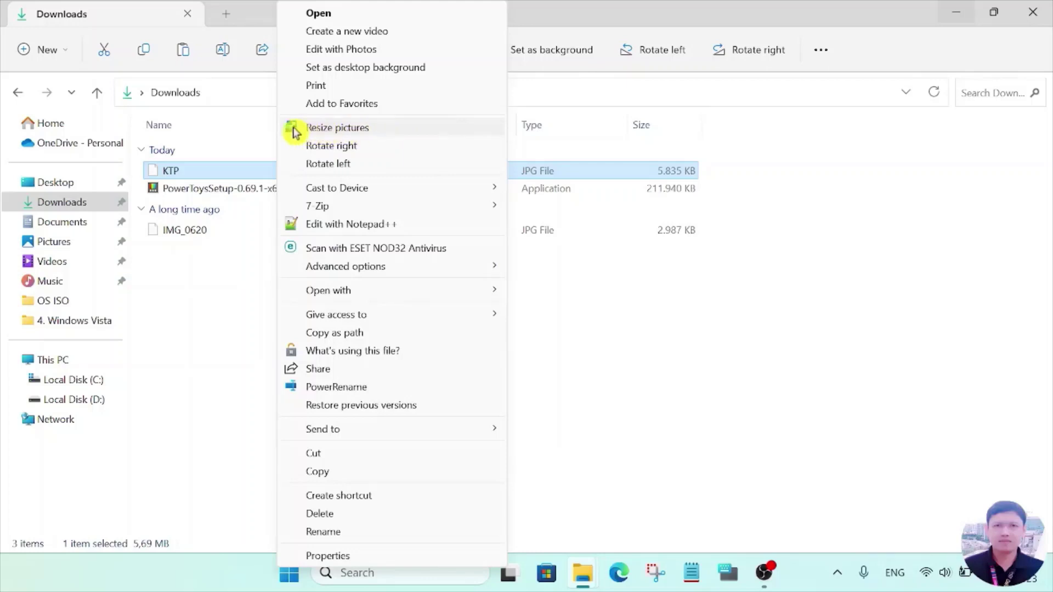
left_click(375, 132)
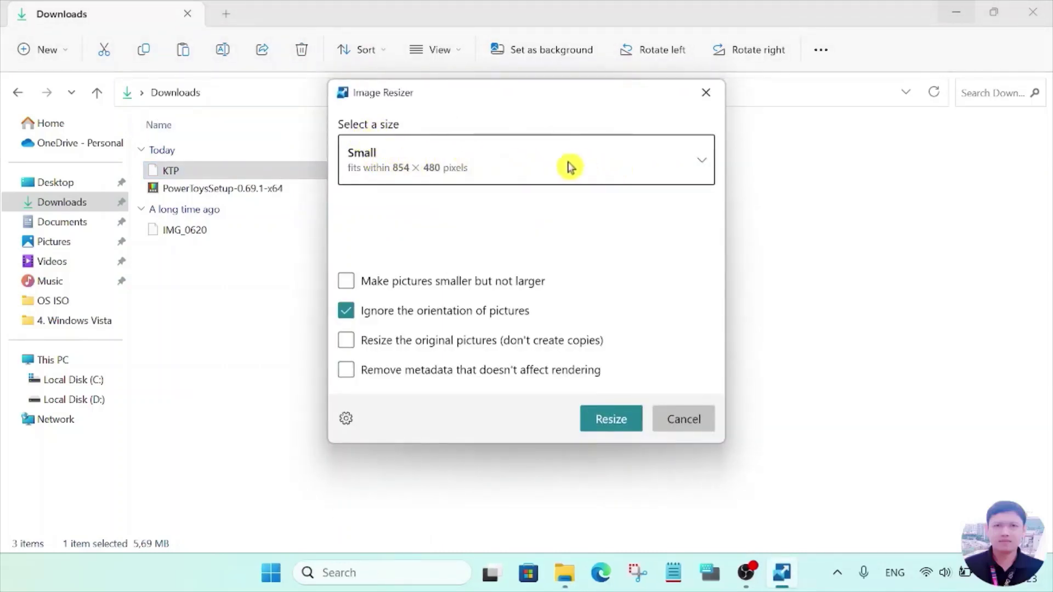
left_click(530, 165)
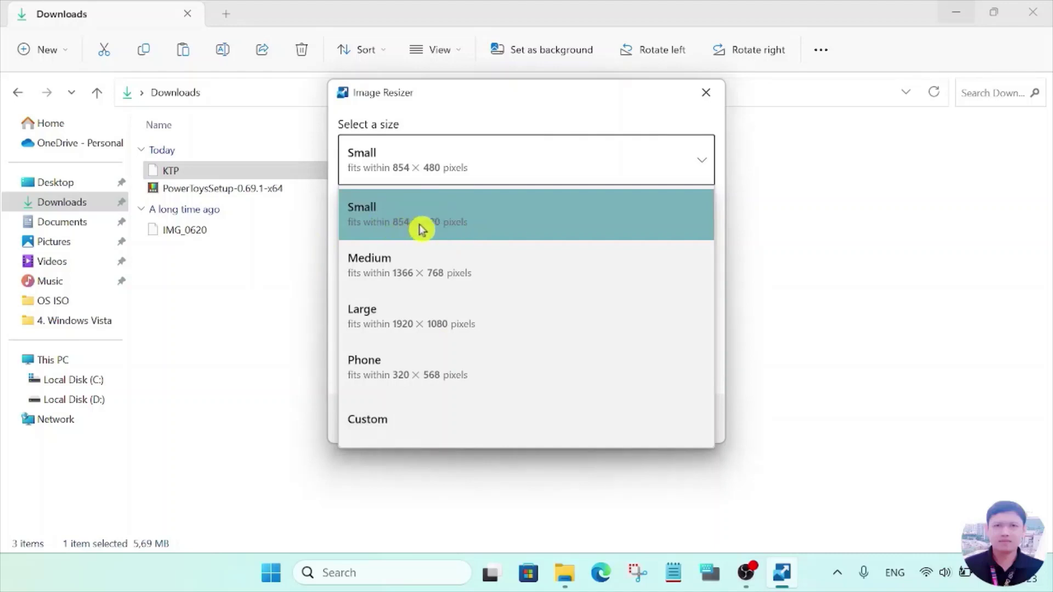
left_click(459, 225)
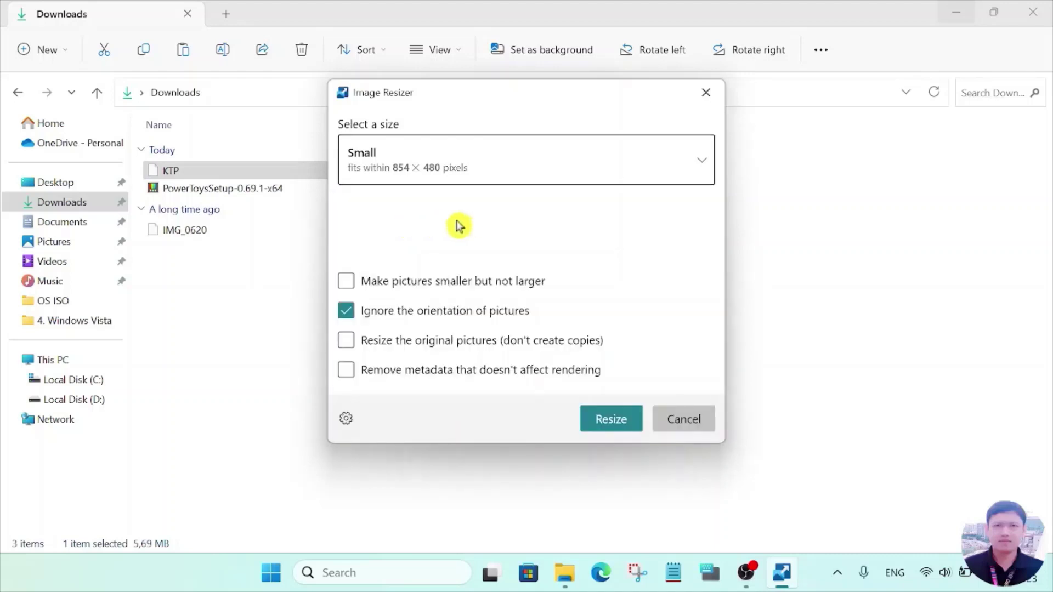
left_click(606, 421)
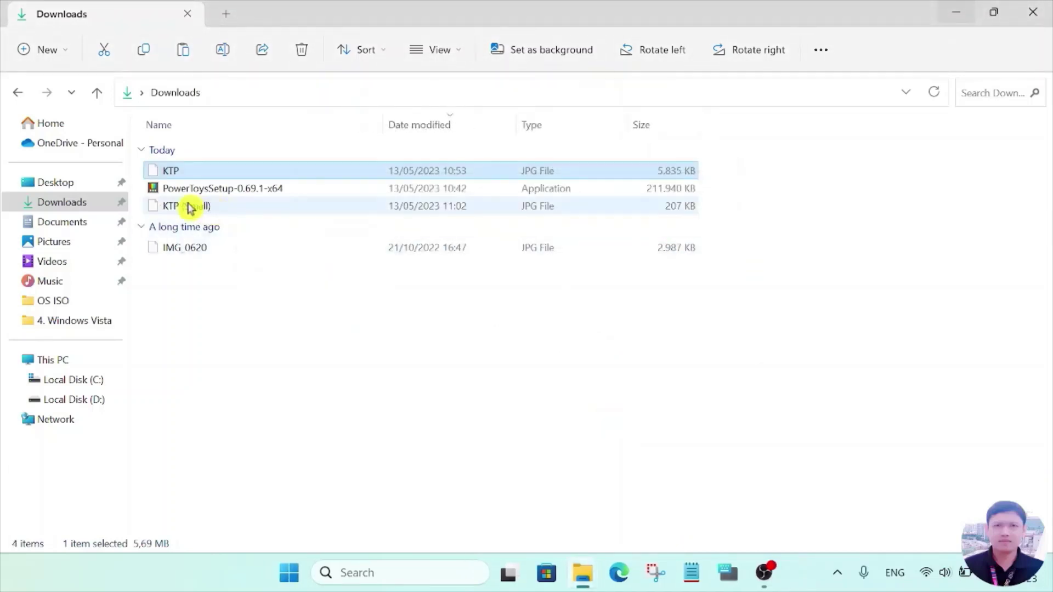
Step: Open the resized KTP (Small) image and examine its dimensions and file size in the image information
mouse_move(184, 213)
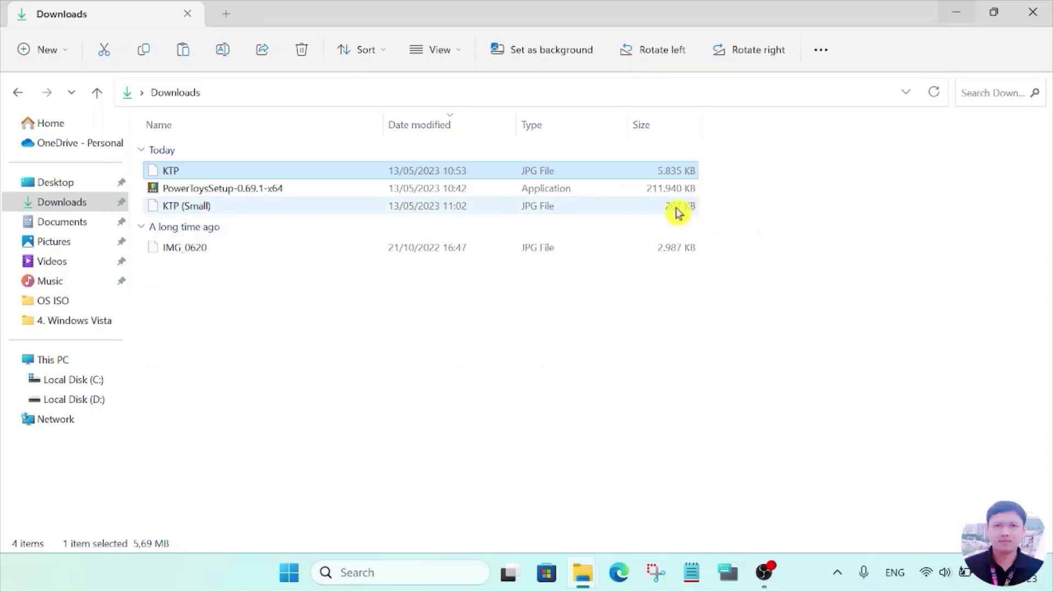
double_click(196, 208)
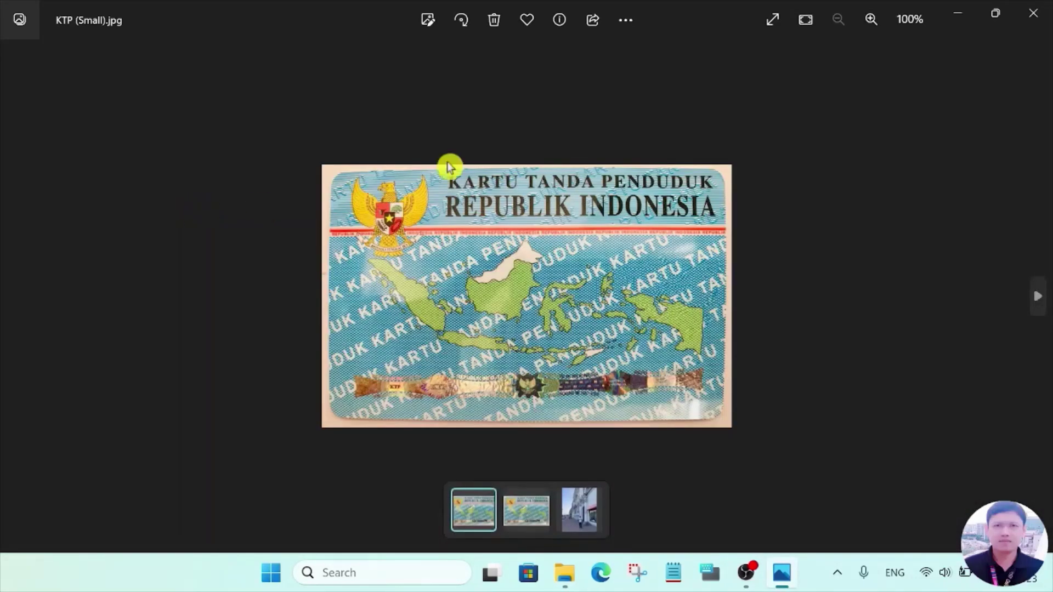
left_click(561, 24)
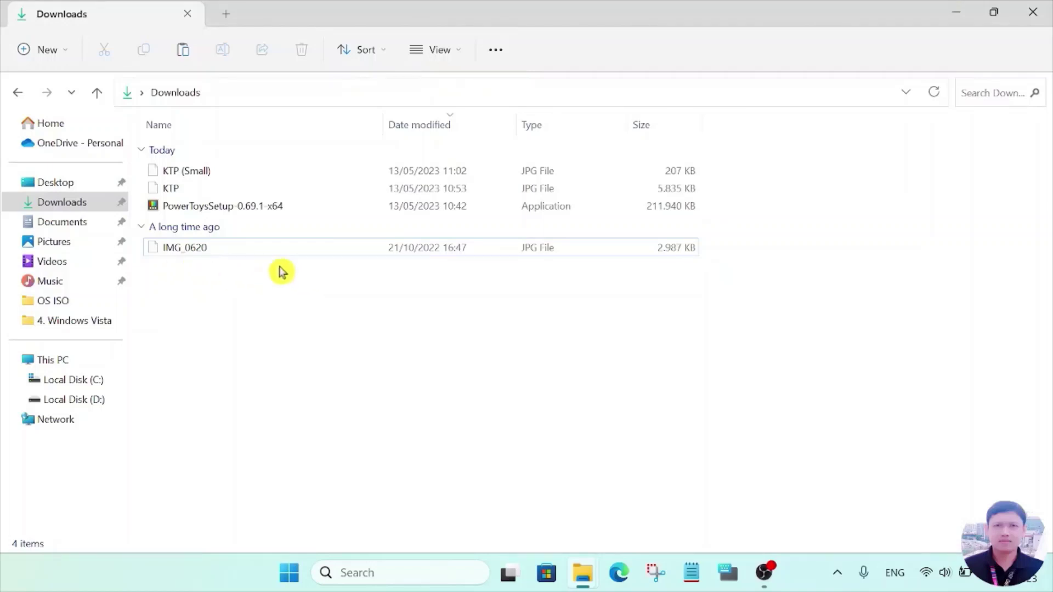
Step: Open the IMG_0620 photo, examine its dimensions and file size, and close the viewer
left_click(215, 252)
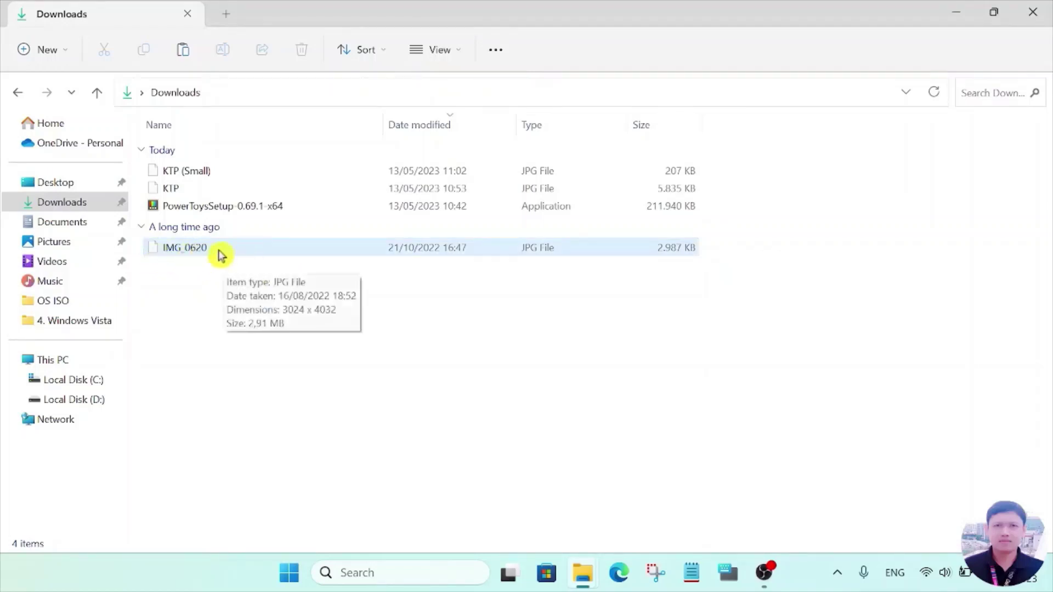
double_click(196, 252)
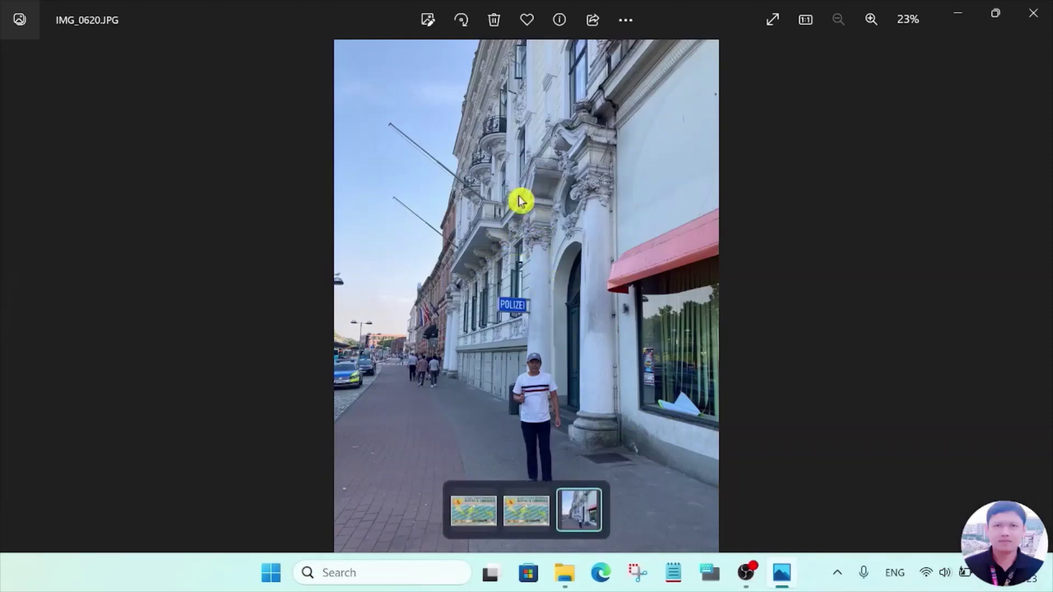
left_click(560, 21)
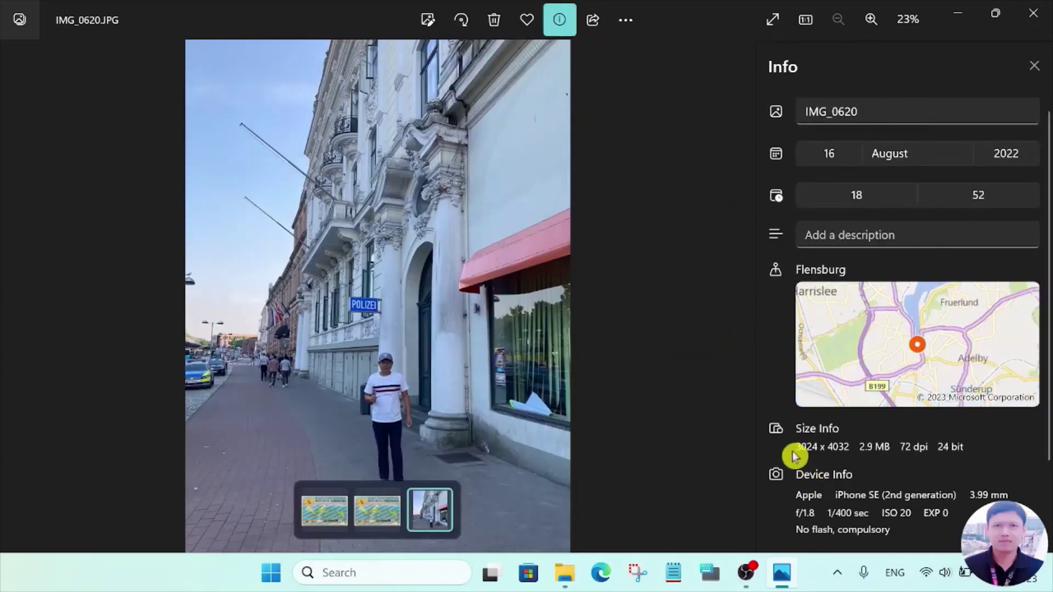
left_click(853, 453)
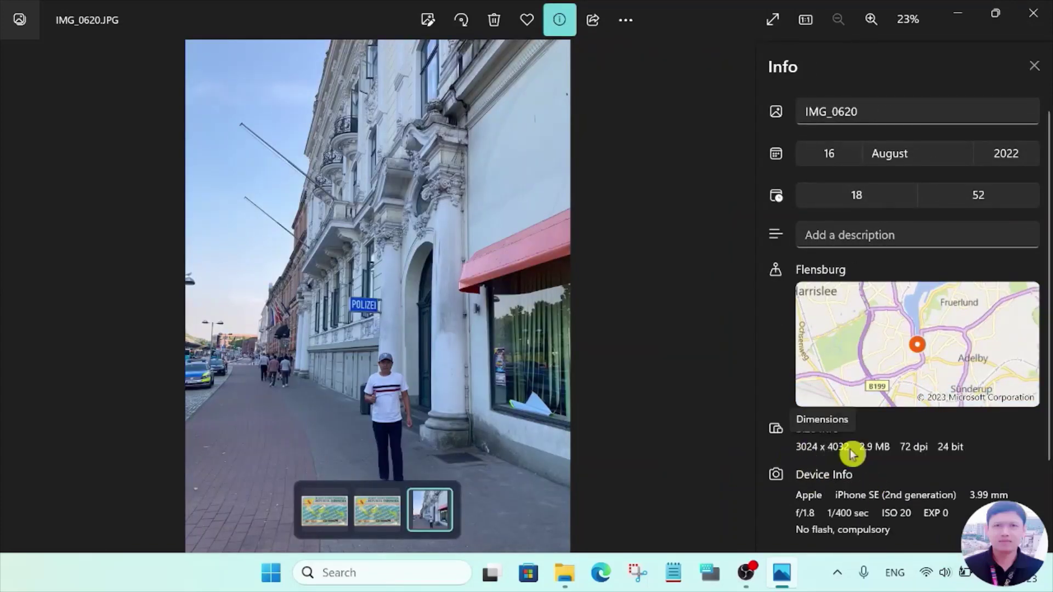
left_click(865, 453)
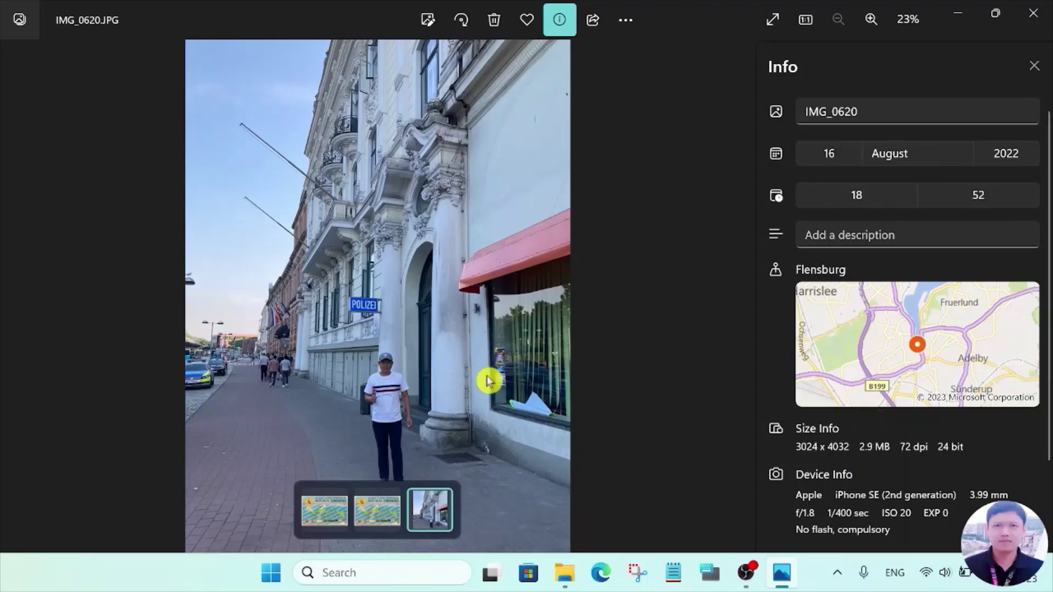
left_click(1030, 15)
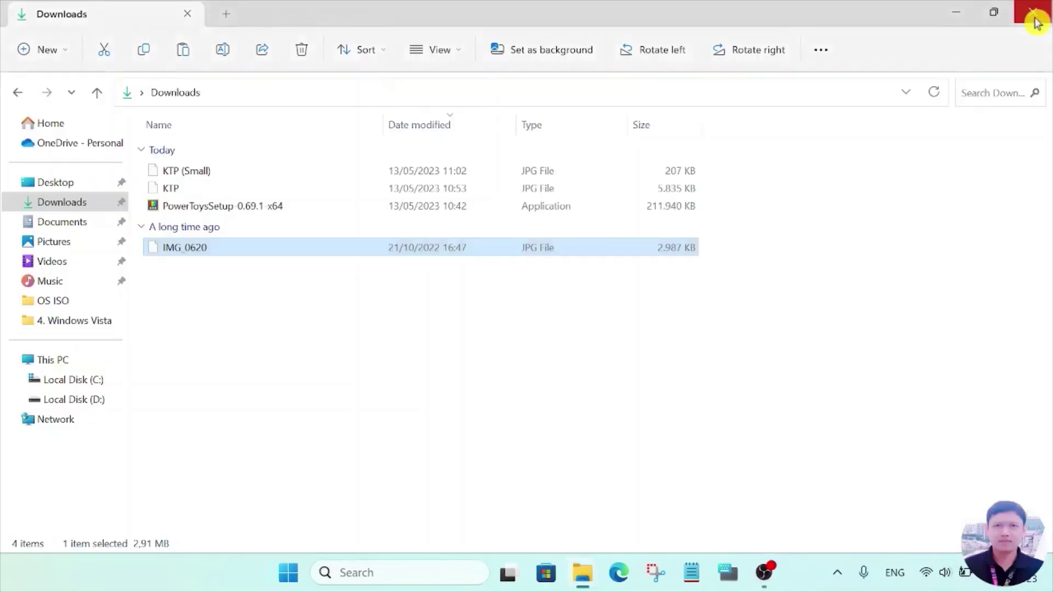
Step: Resize the IMG_0620 photo with Image Resizer using the Phone preset (320 × 568 pixels), keeping the original file
mouse_move(198, 253)
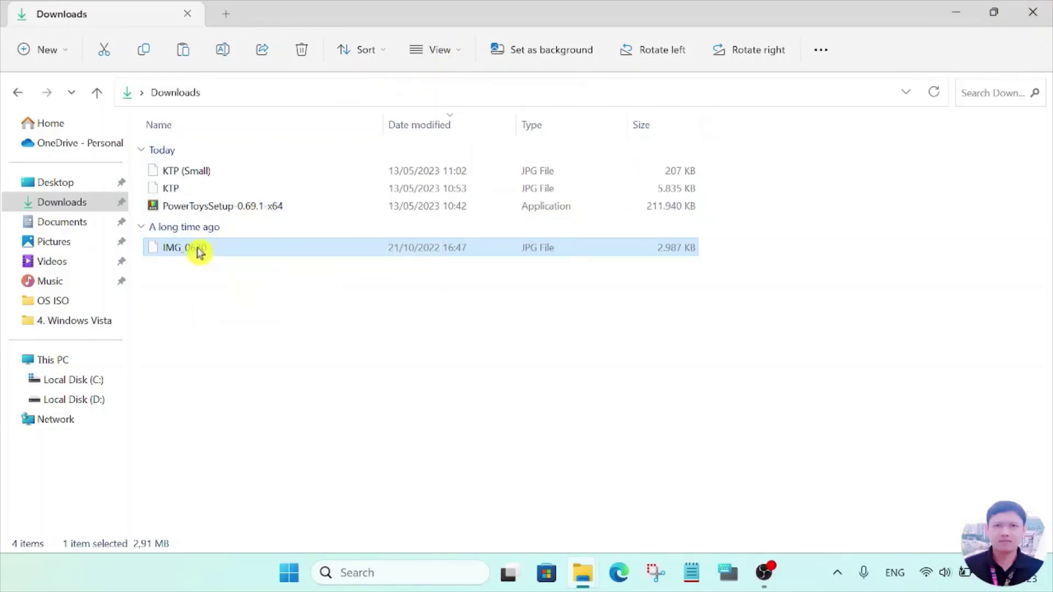
right_click(199, 252)
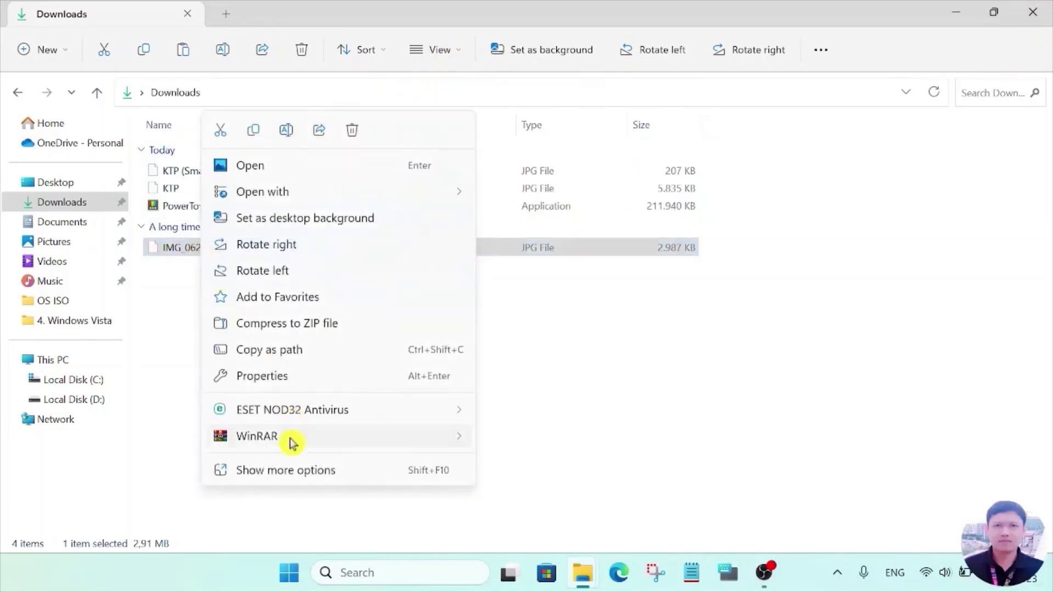
left_click(276, 479)
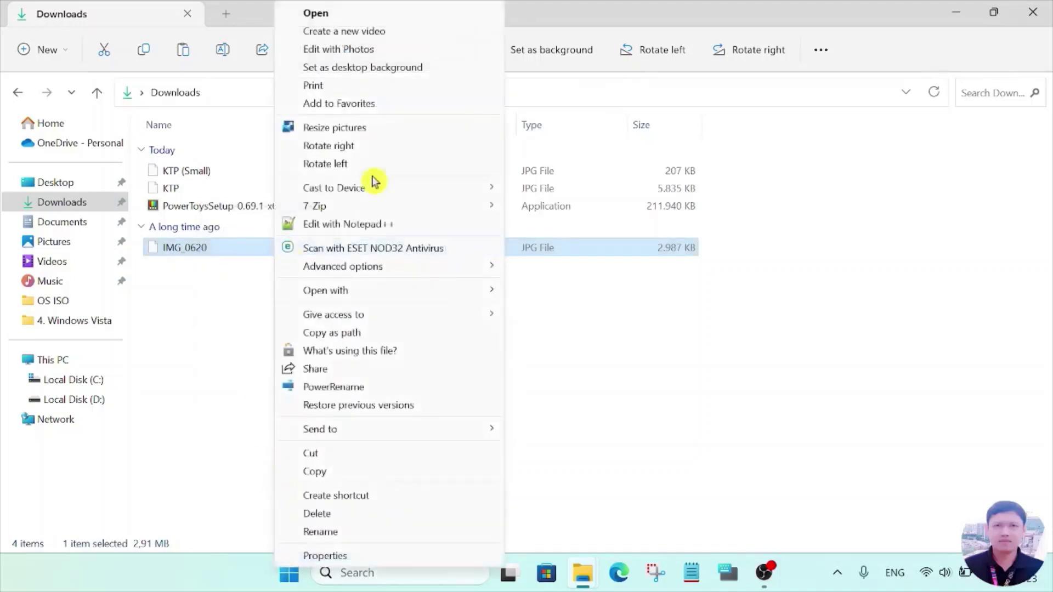
left_click(359, 129)
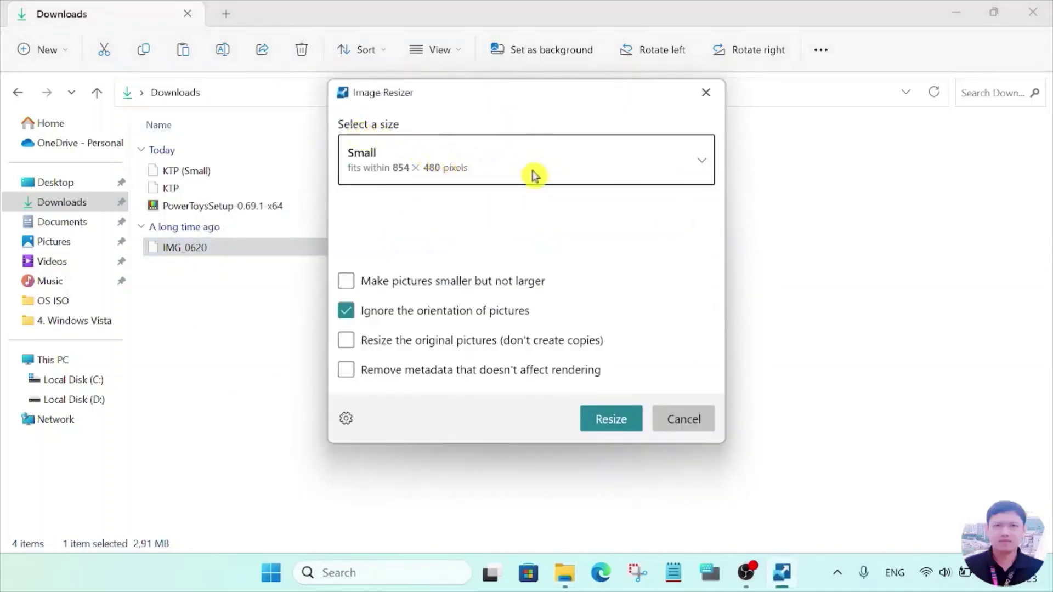
left_click(497, 169)
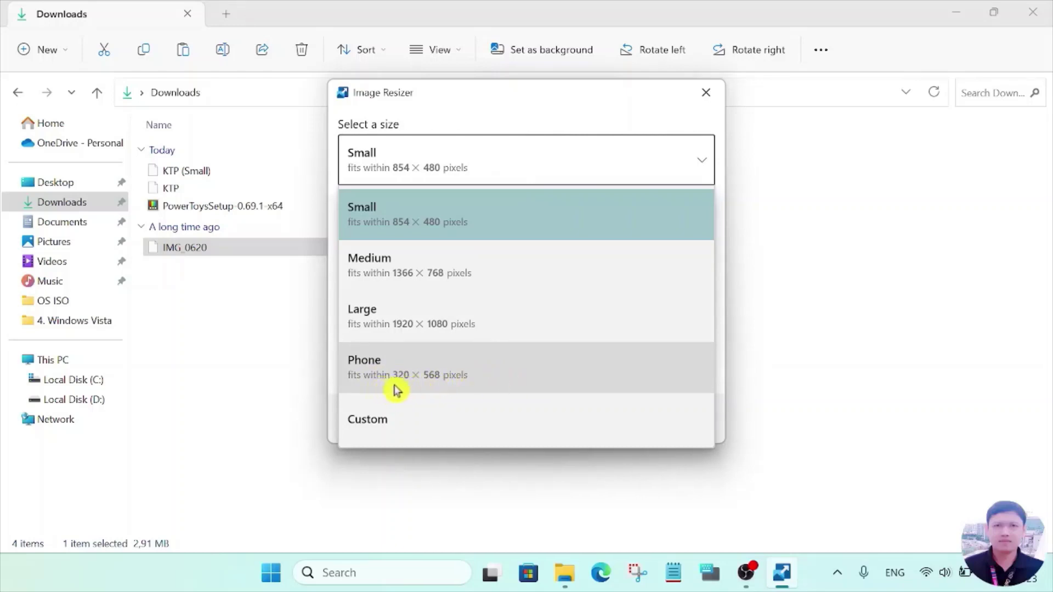
left_click(458, 384)
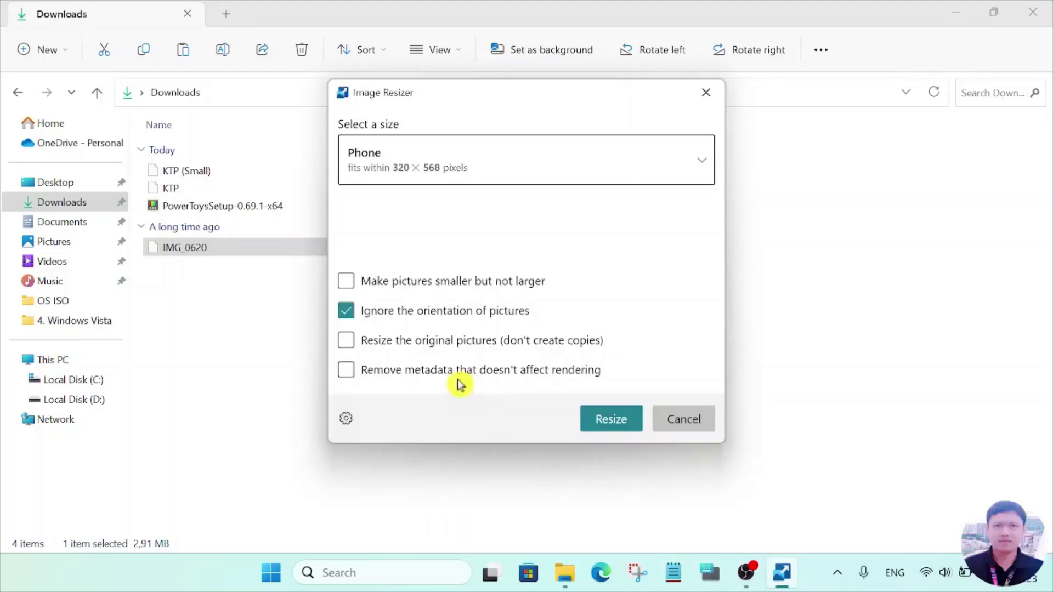
left_click(610, 421)
Step: Open the resized IMG_0620 (Phone) photo, examine its dimensions and file size in the image information, and close the viewer
mouse_move(188, 228)
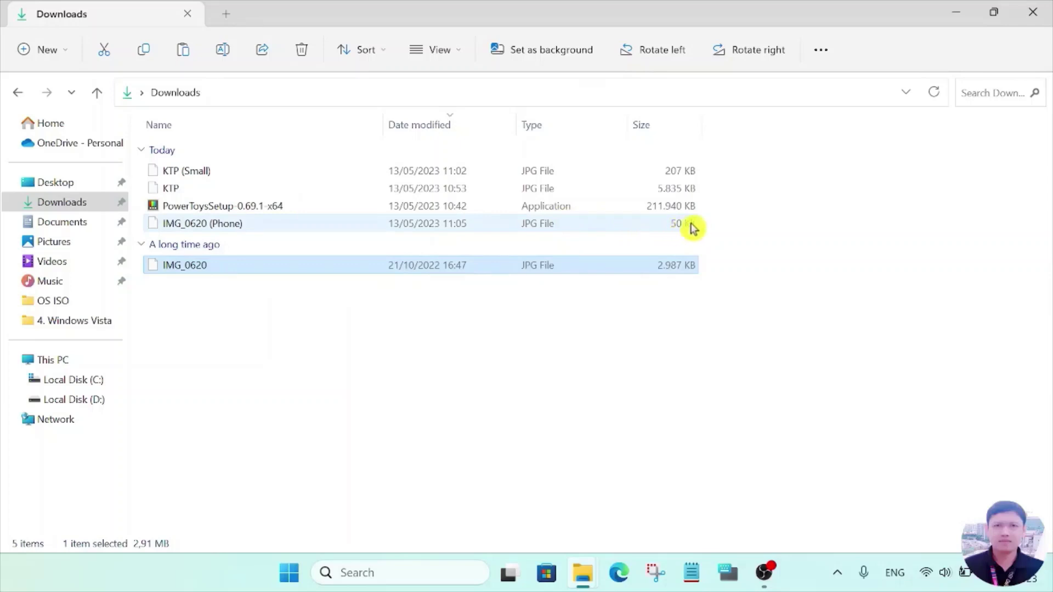
double_click(202, 225)
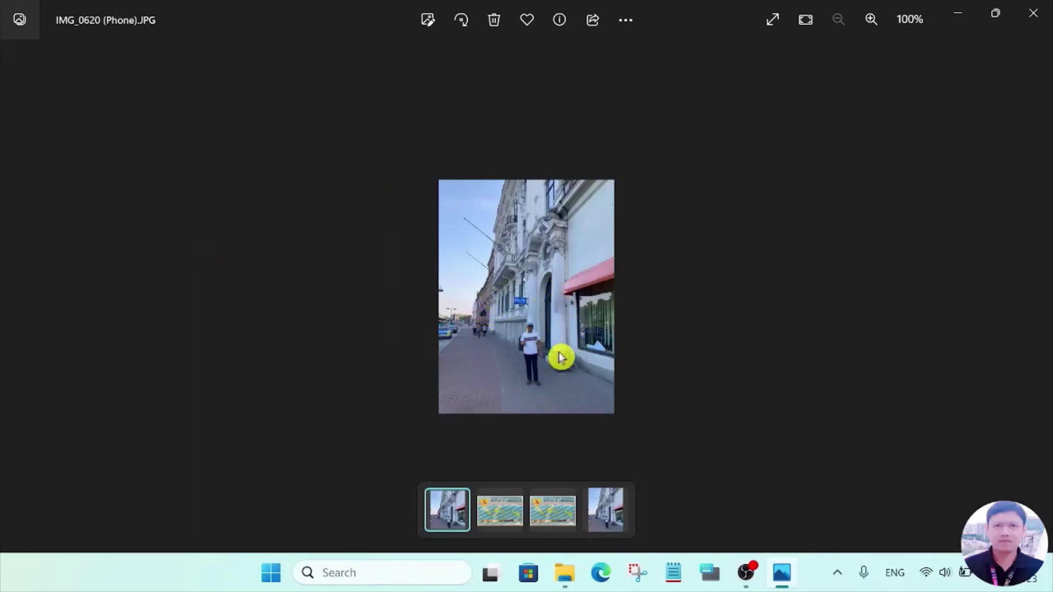
left_click(559, 25)
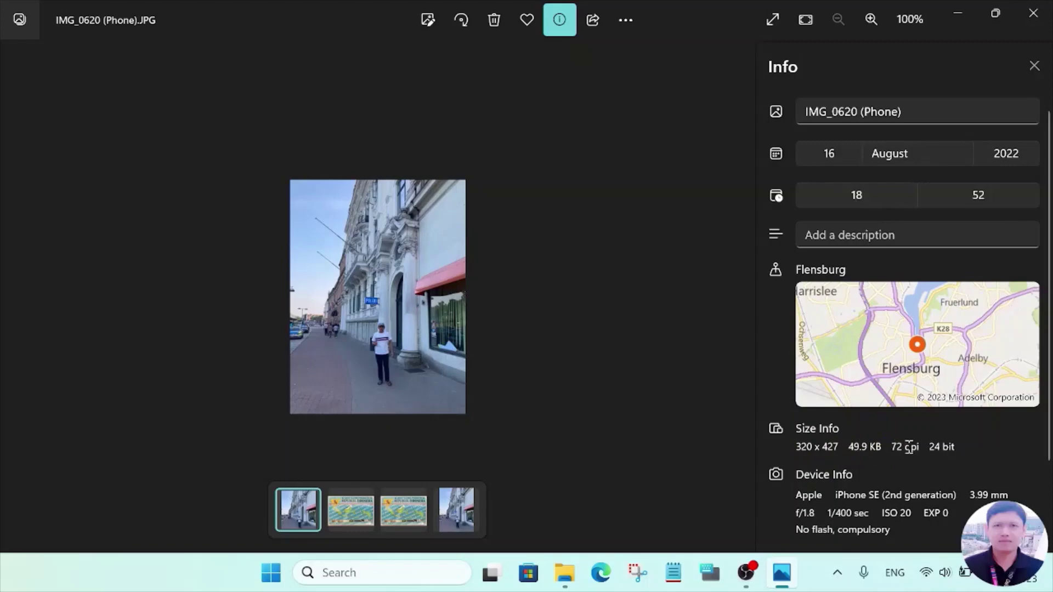
left_click(1036, 18)
Step: Start Image Resizer on the original IMG_0620 photo and choose the Custom size
mouse_move(211, 272)
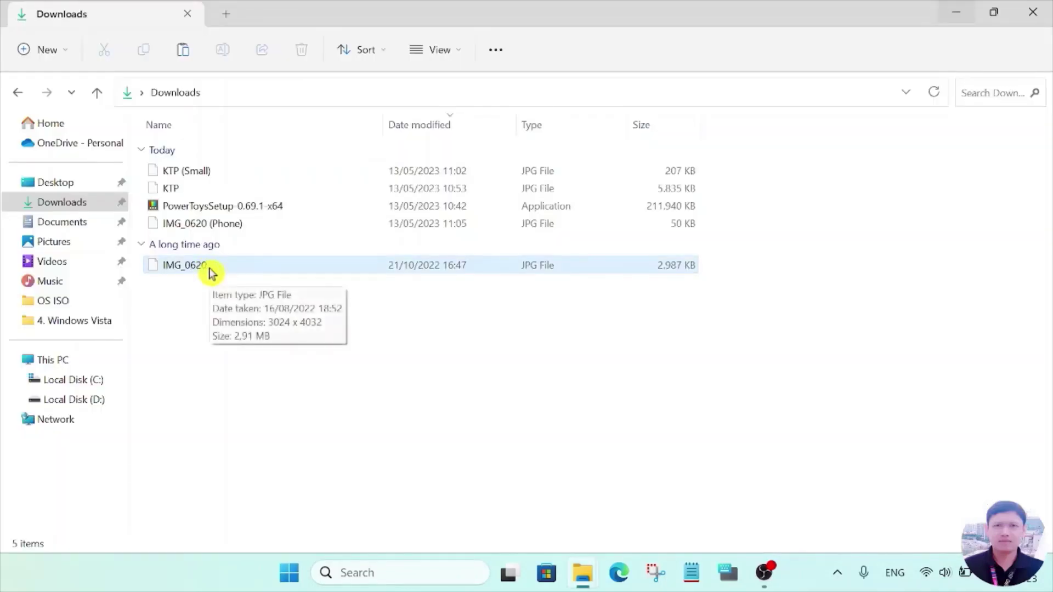
right_click(211, 272)
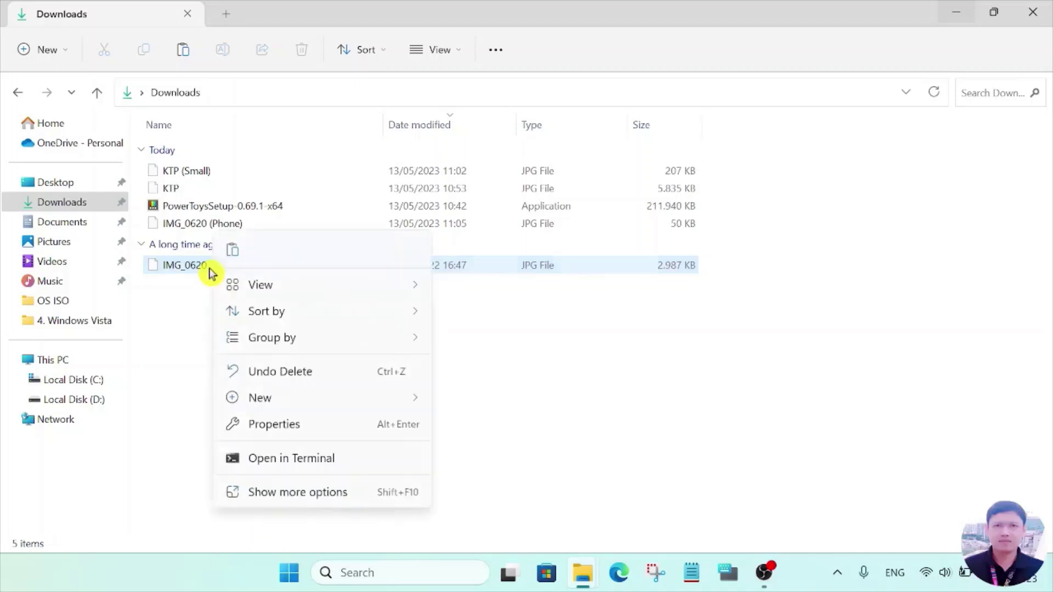
left_click(203, 271)
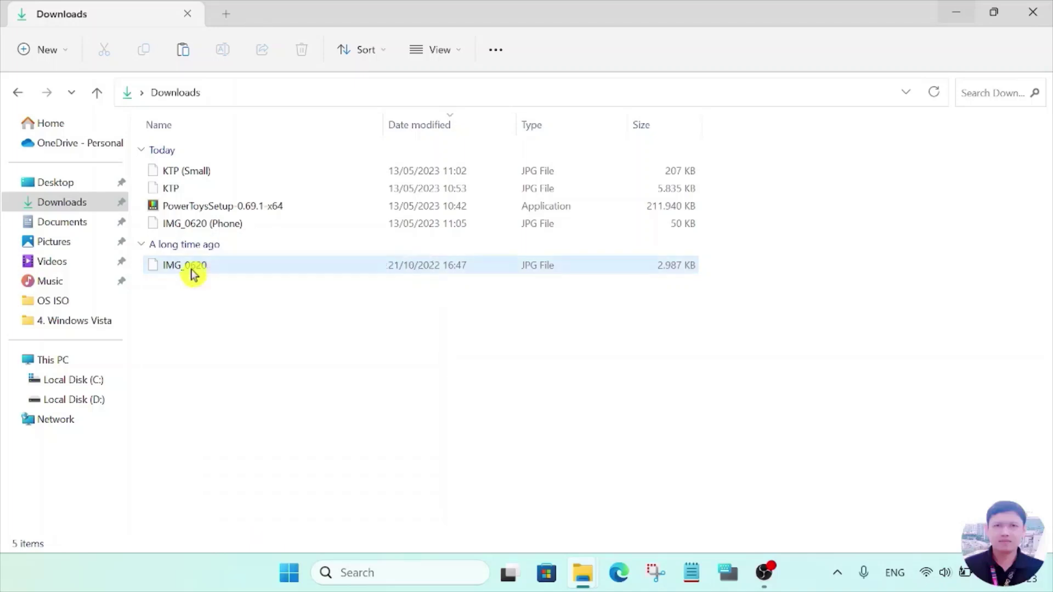
left_click(174, 267)
right_click(174, 267)
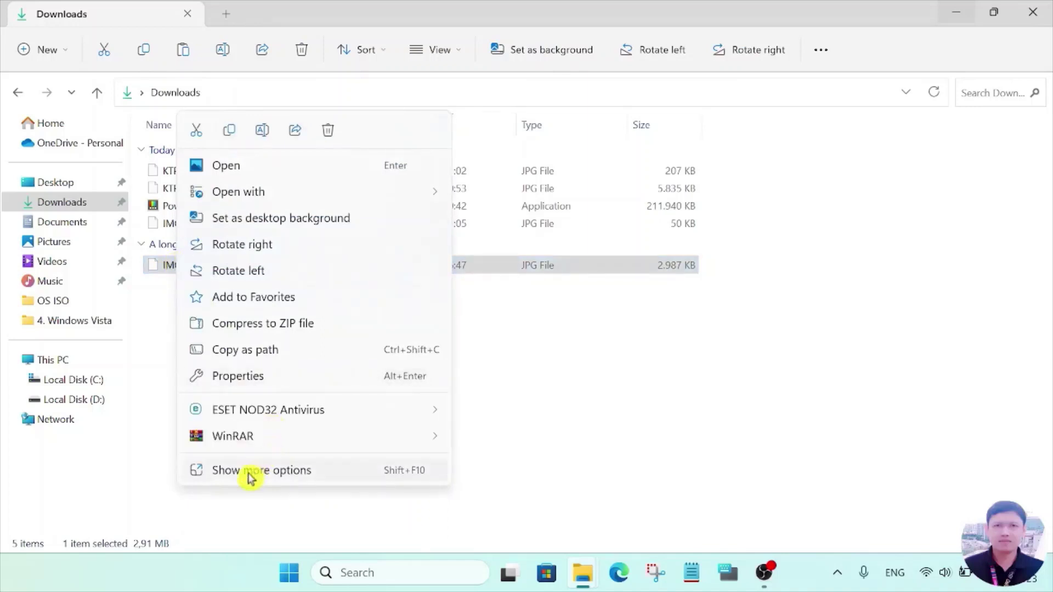
left_click(254, 472)
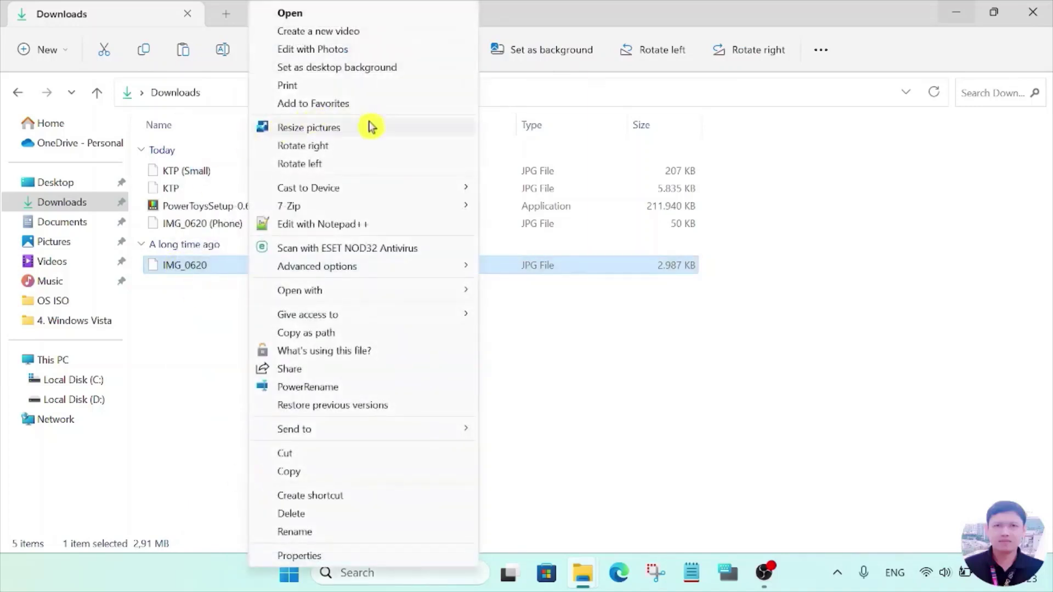
left_click(340, 130)
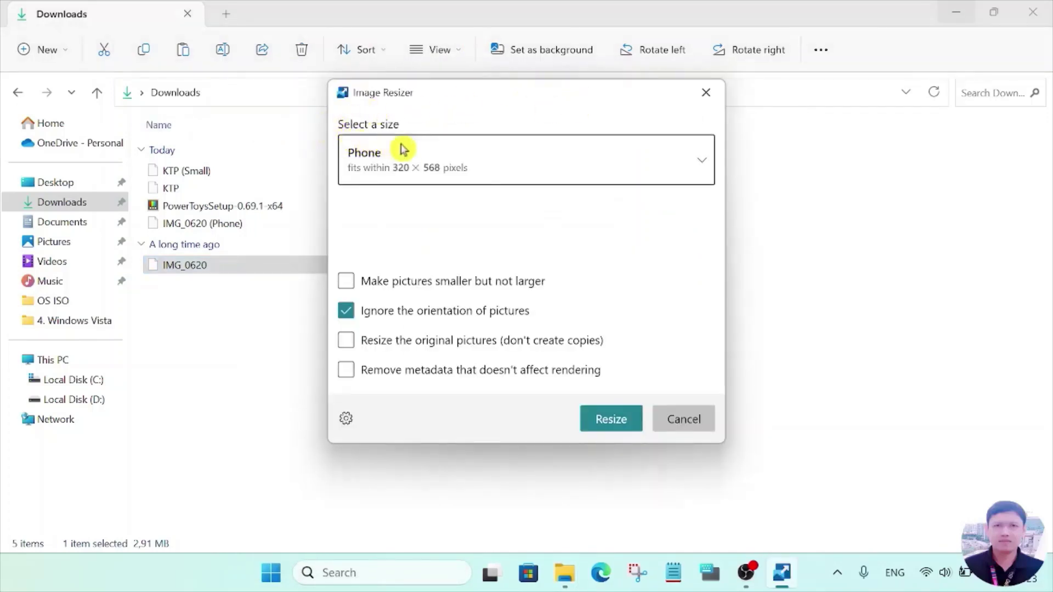
left_click(447, 160)
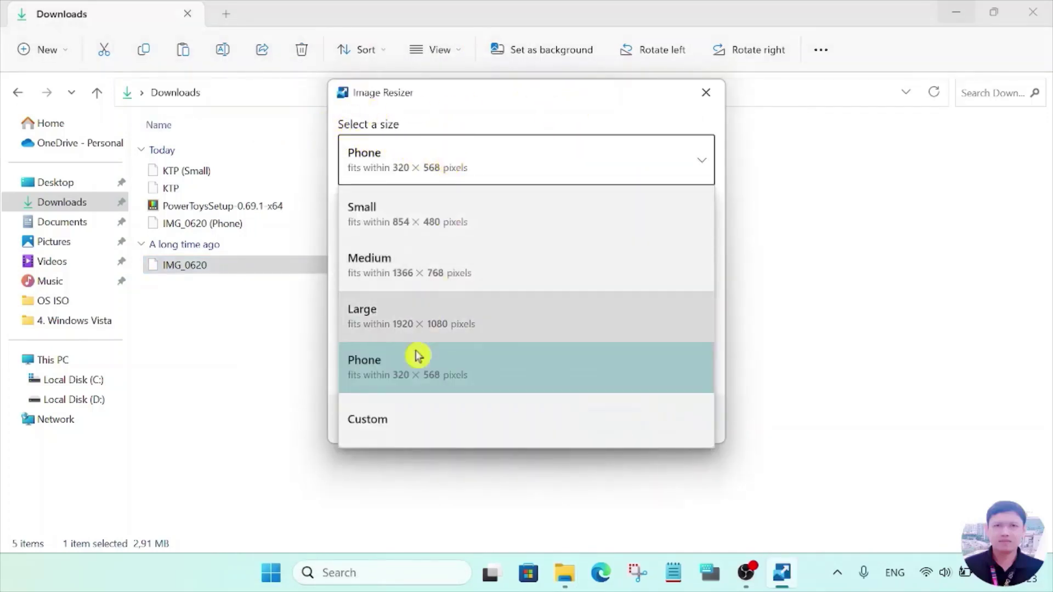
left_click(408, 431)
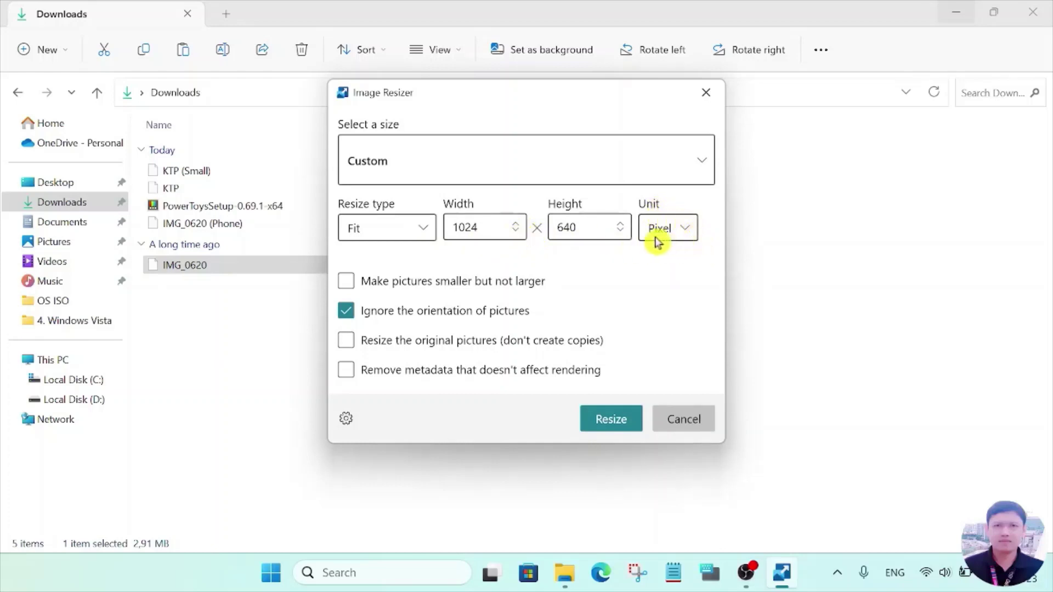
Step: Set the custom size to 3 × 4 centimeters and resize the photo as a copy
left_click(685, 237)
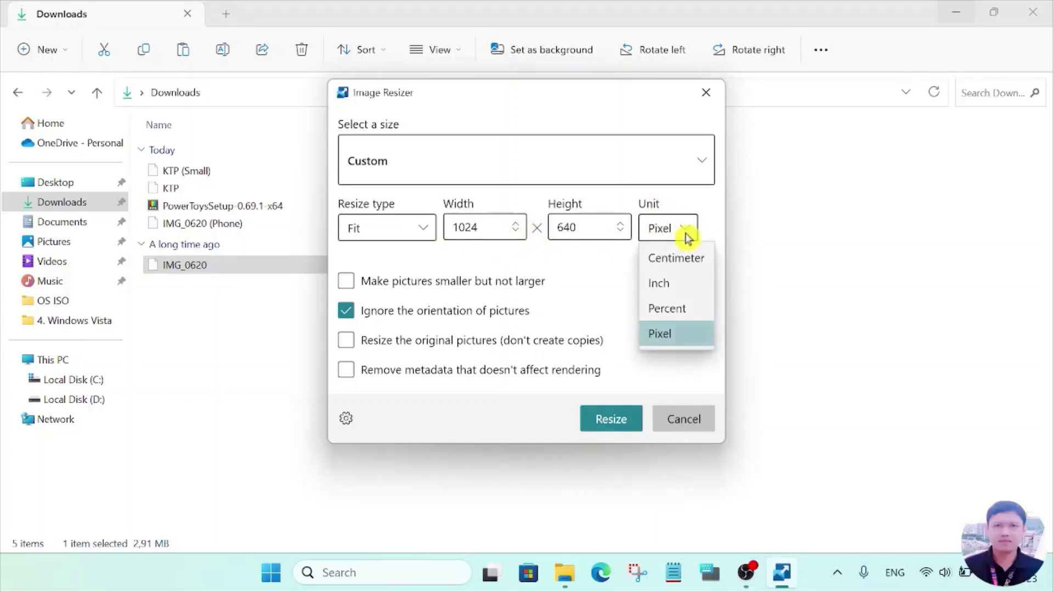
left_click(690, 261)
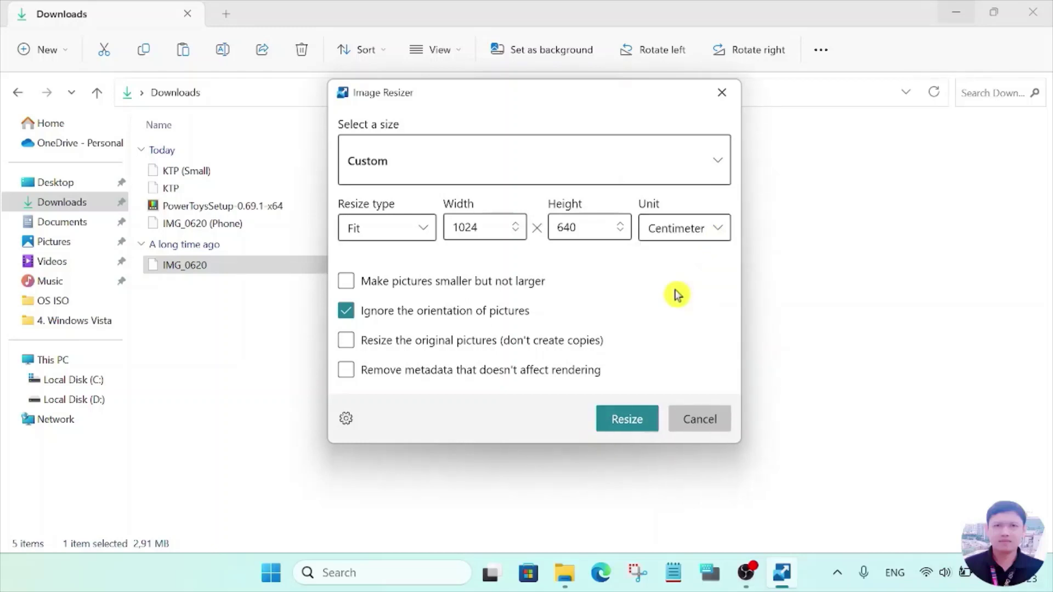
double_click(483, 228)
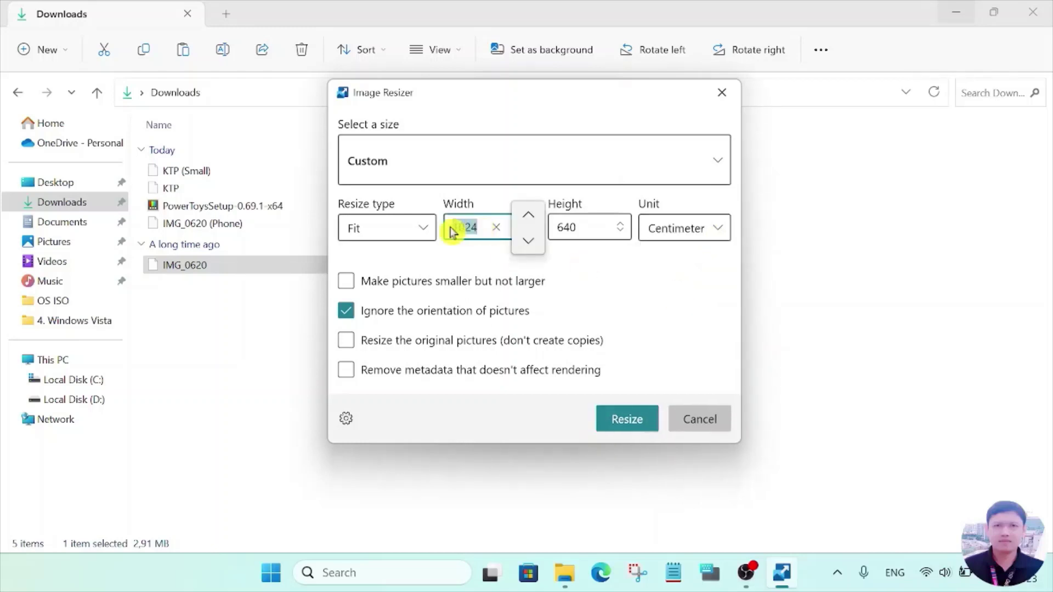
type("3")
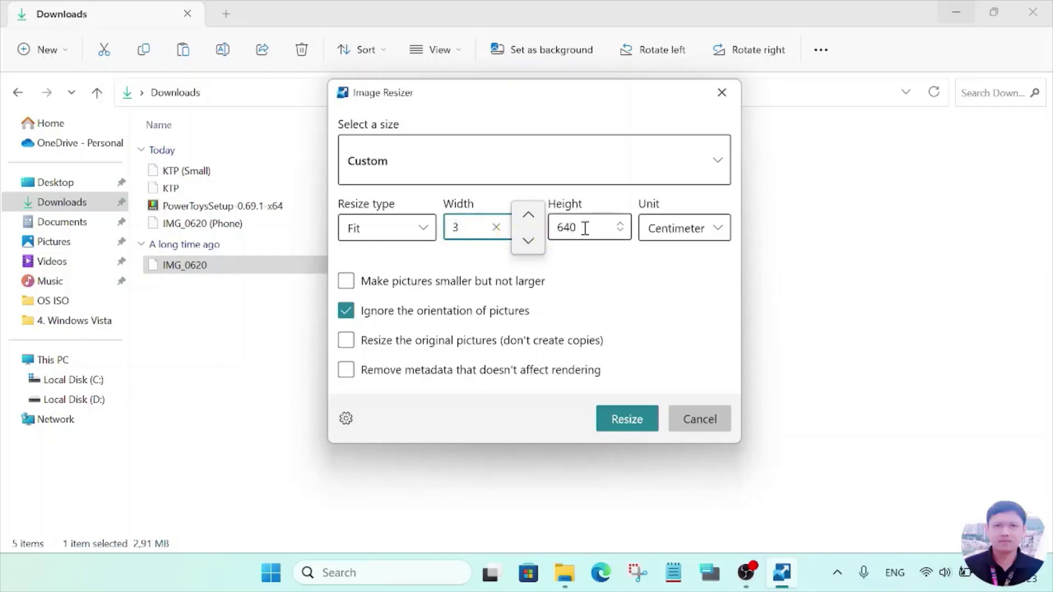
double_click(555, 233)
type("4")
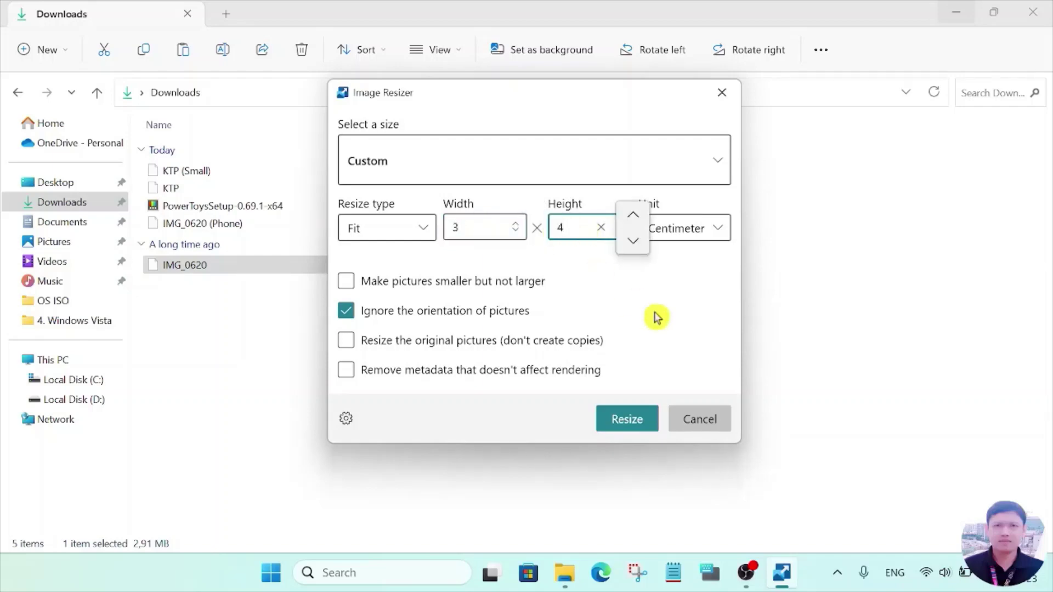
left_click(629, 420)
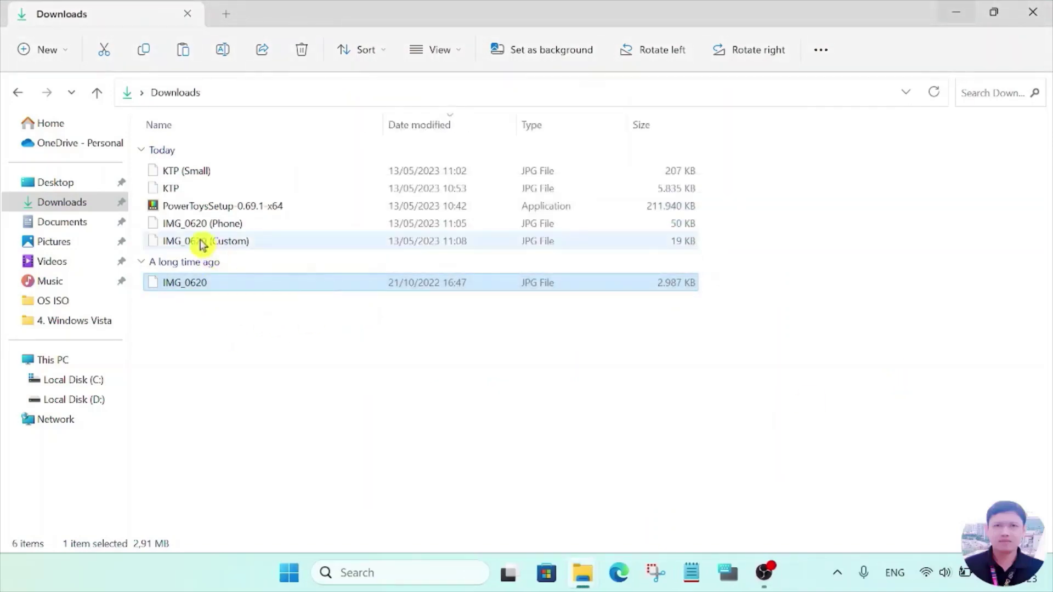
Step: Open the resized IMG_0620 (Custom) photo, examine its dimensions and file size in the image information, and close the viewer
mouse_move(248, 246)
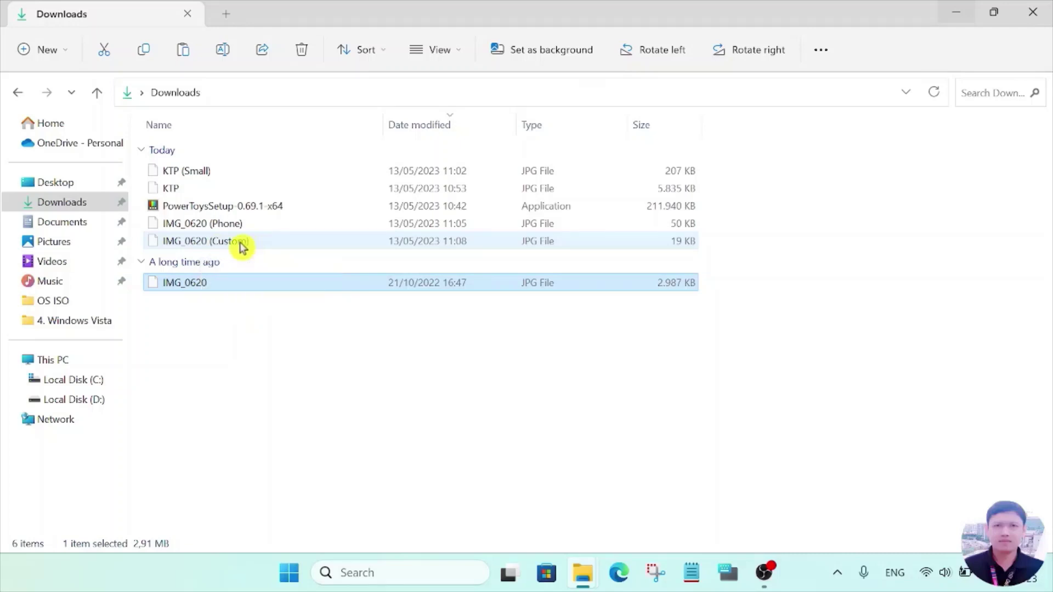
double_click(242, 246)
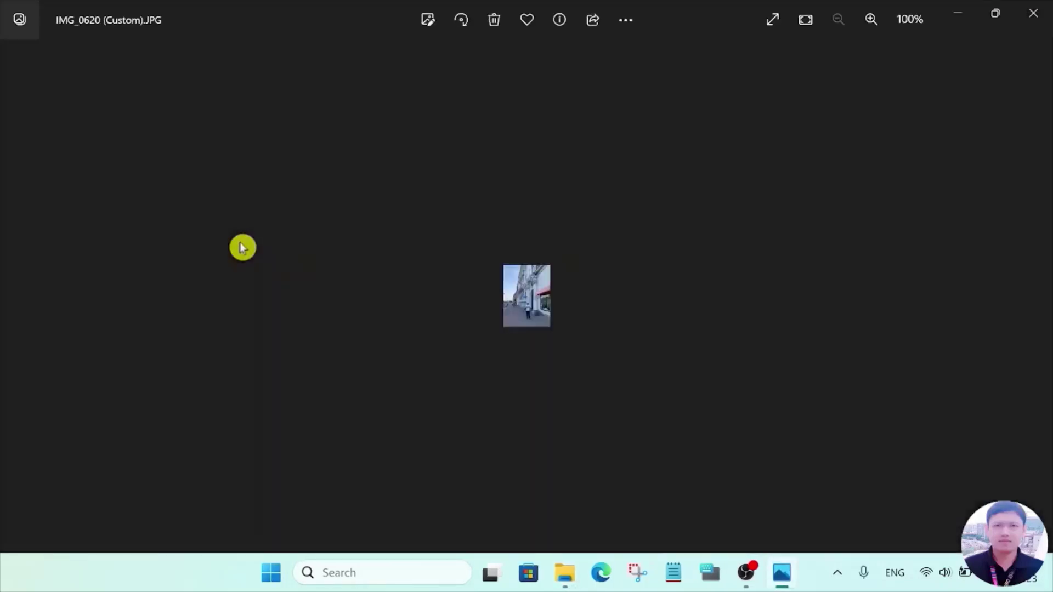
left_click(559, 20)
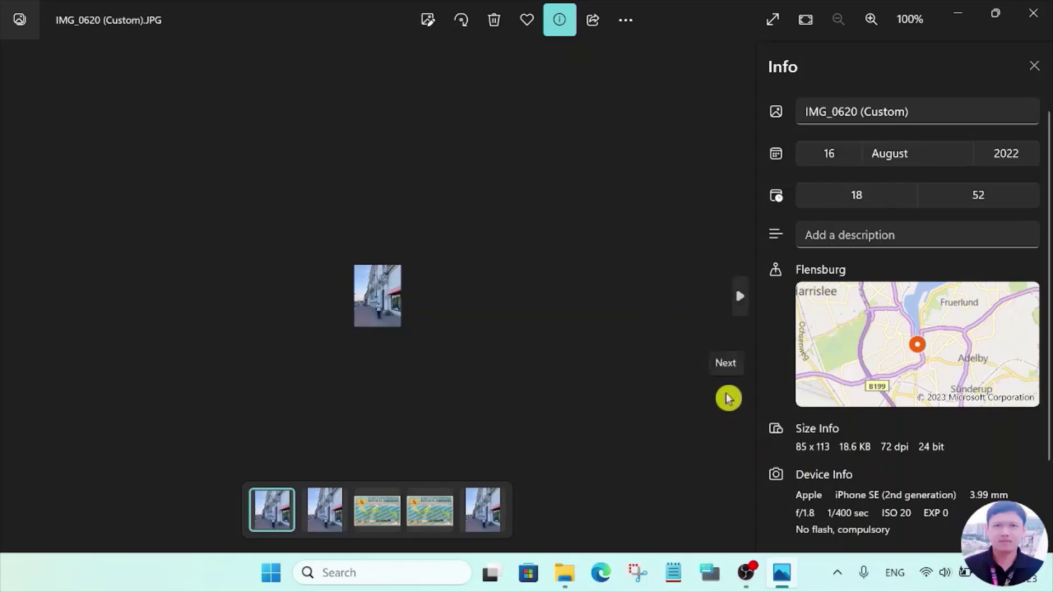
key("alt+F4")
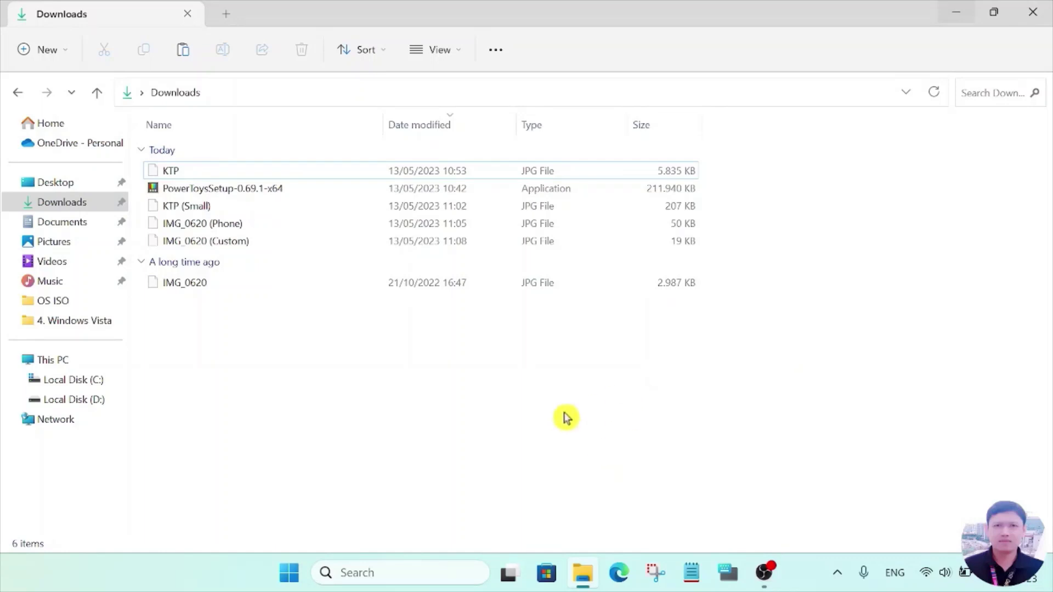
Step: Show the desktop, search Windows for PowerToys (Preview), launch it and display its Image Resizer settings
key("super+d")
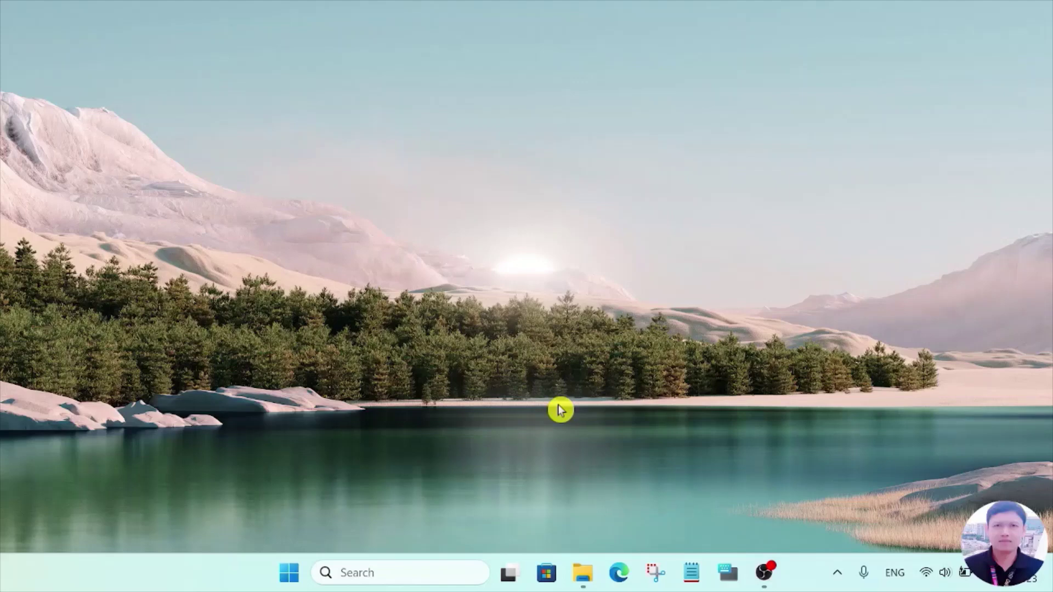
left_click(369, 572)
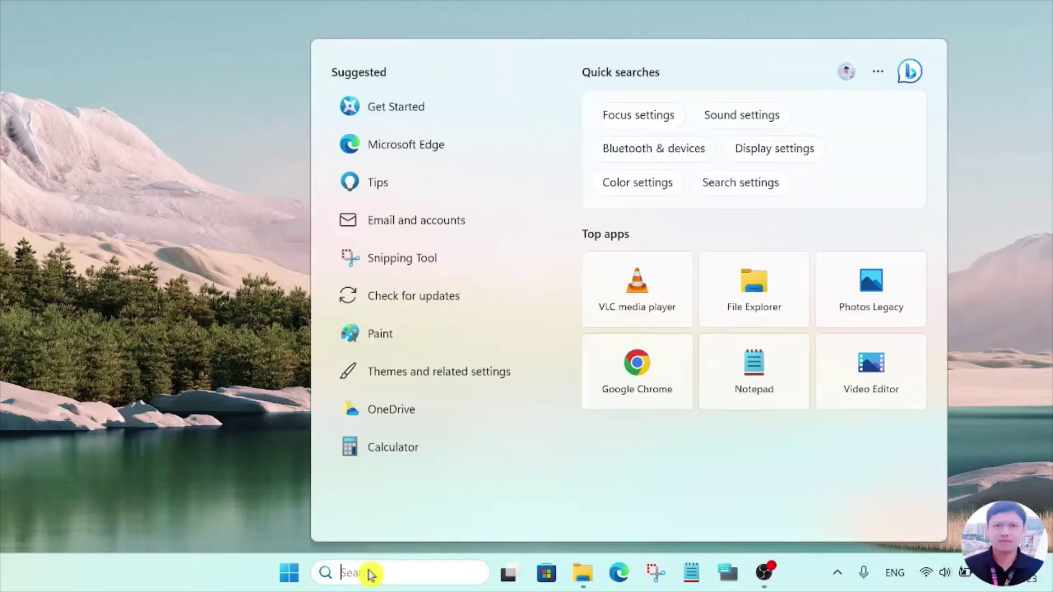
type("powerPoint")
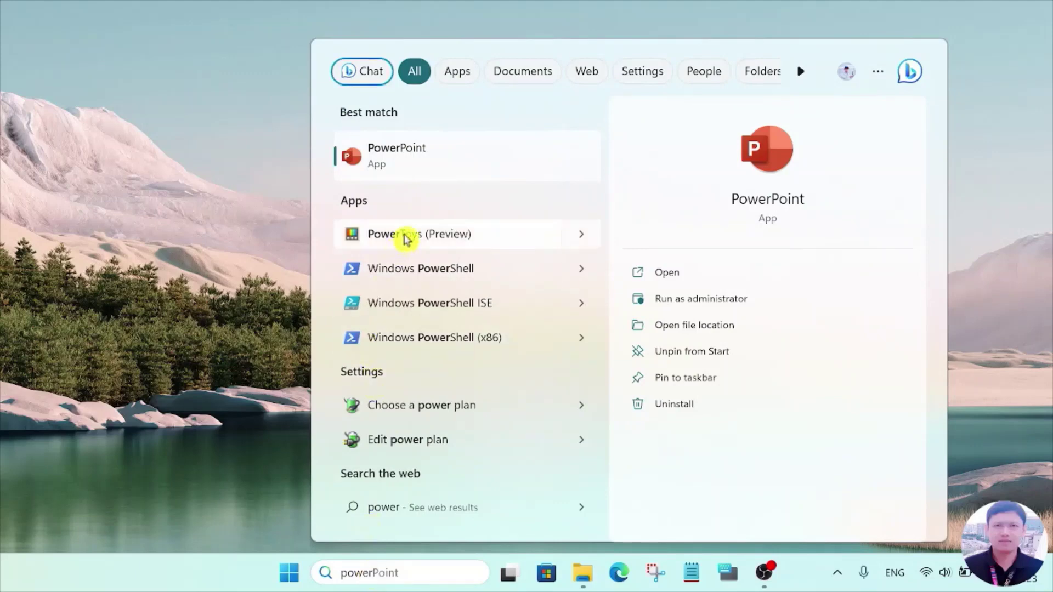
left_click(406, 236)
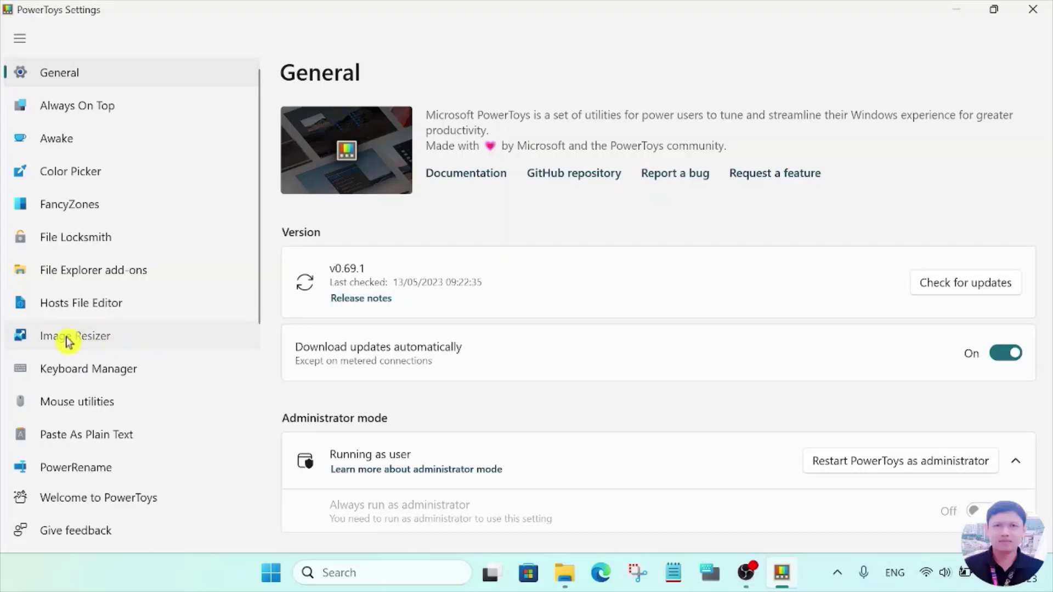
left_click(68, 341)
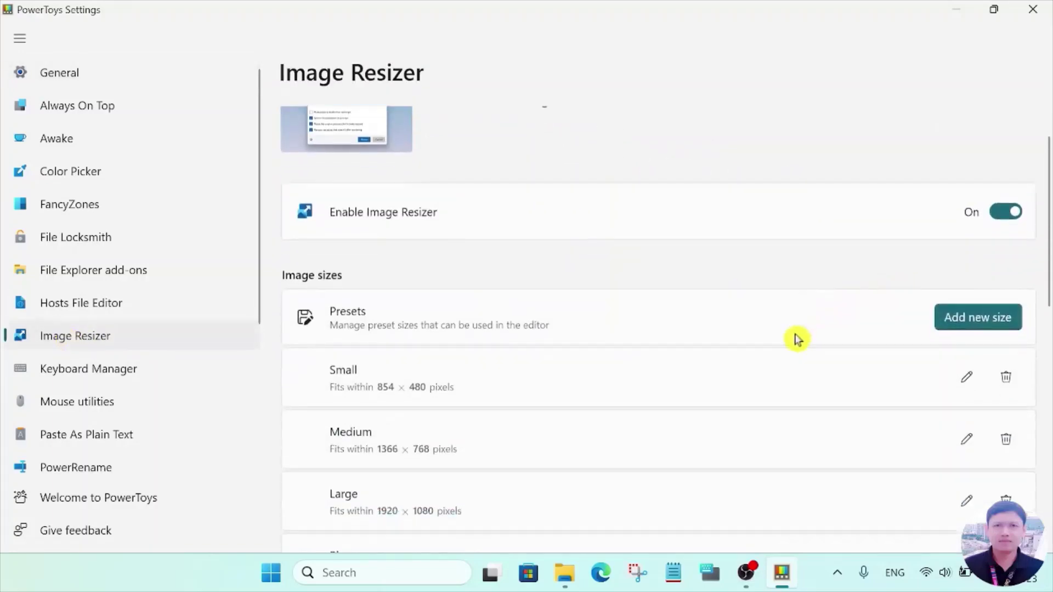
Step: Add a new size to the Image Resizer presets and name it 4x6
scroll(796, 339, "down", 1)
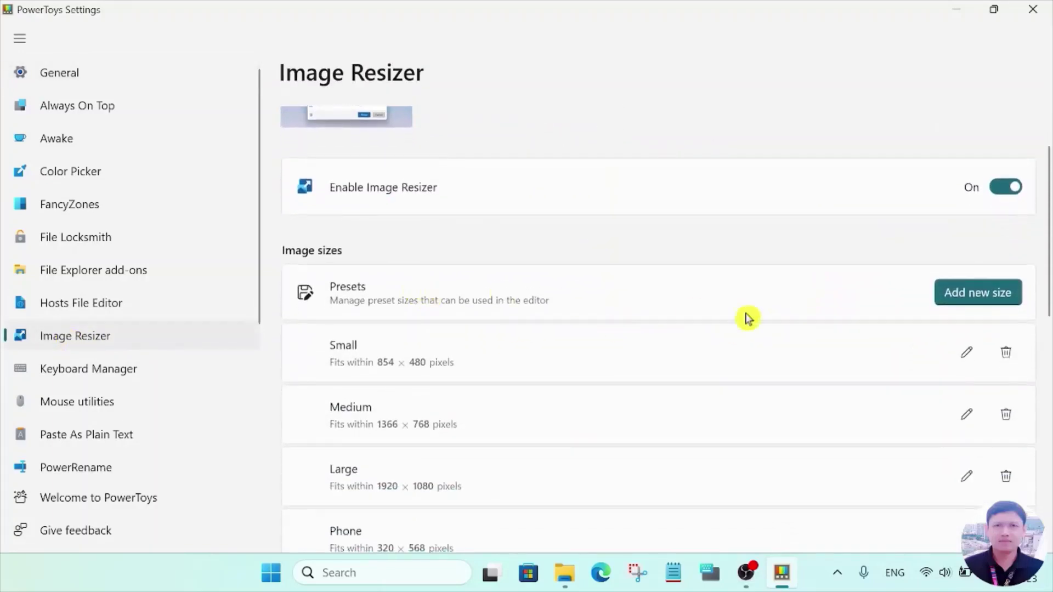
left_click(980, 297)
scroll(550, 516, "down", 2)
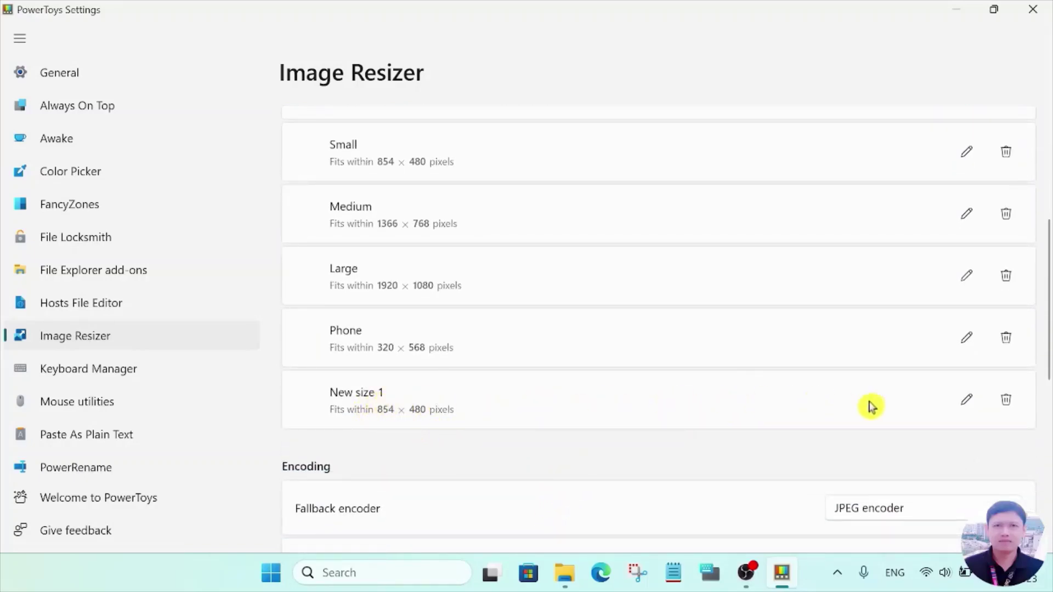
left_click(967, 407)
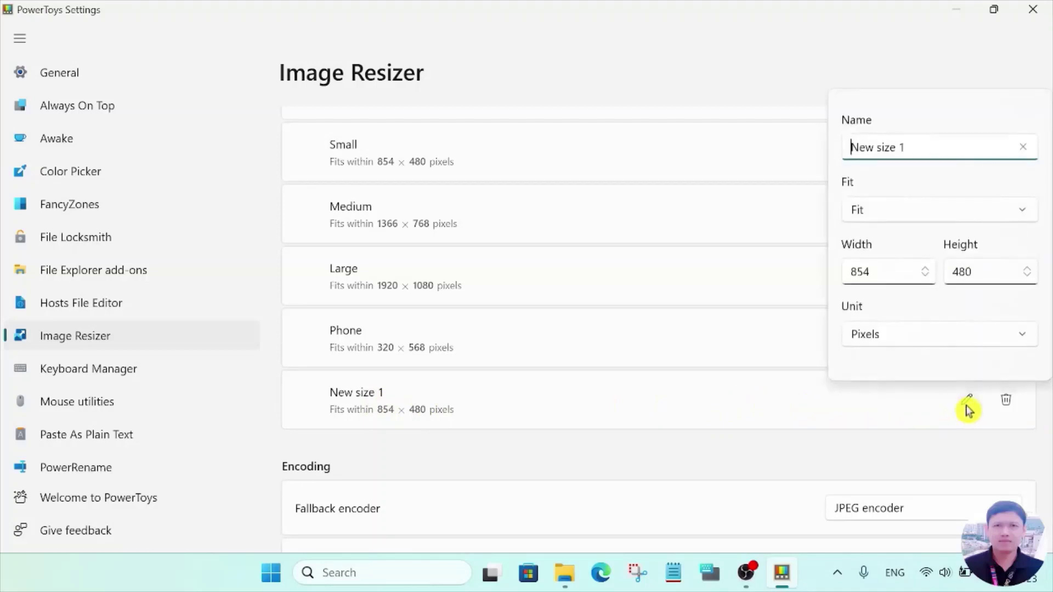
left_click_drag(923, 147, 835, 146)
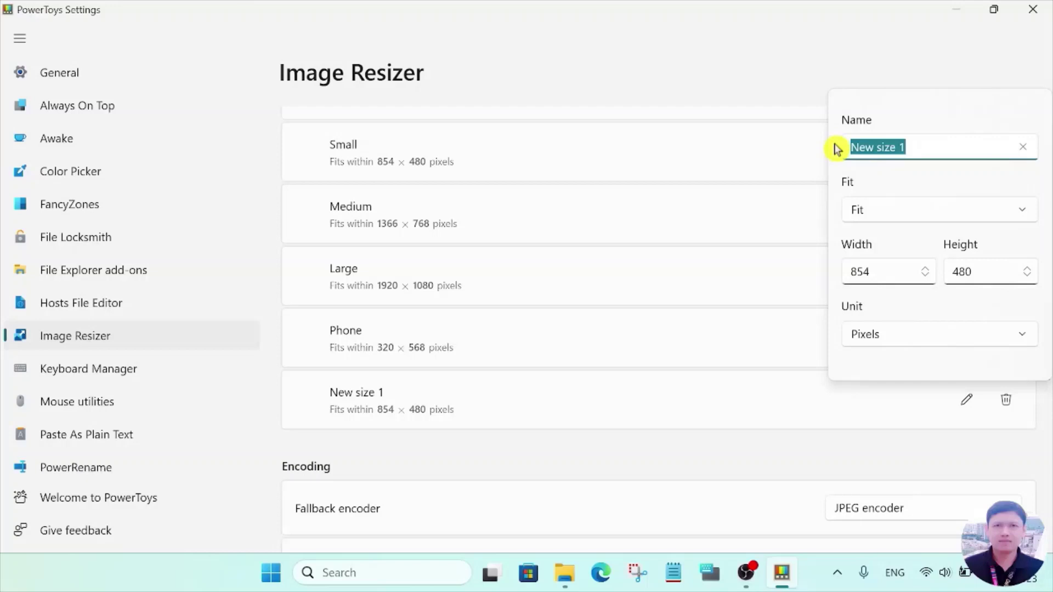
type("4x6")
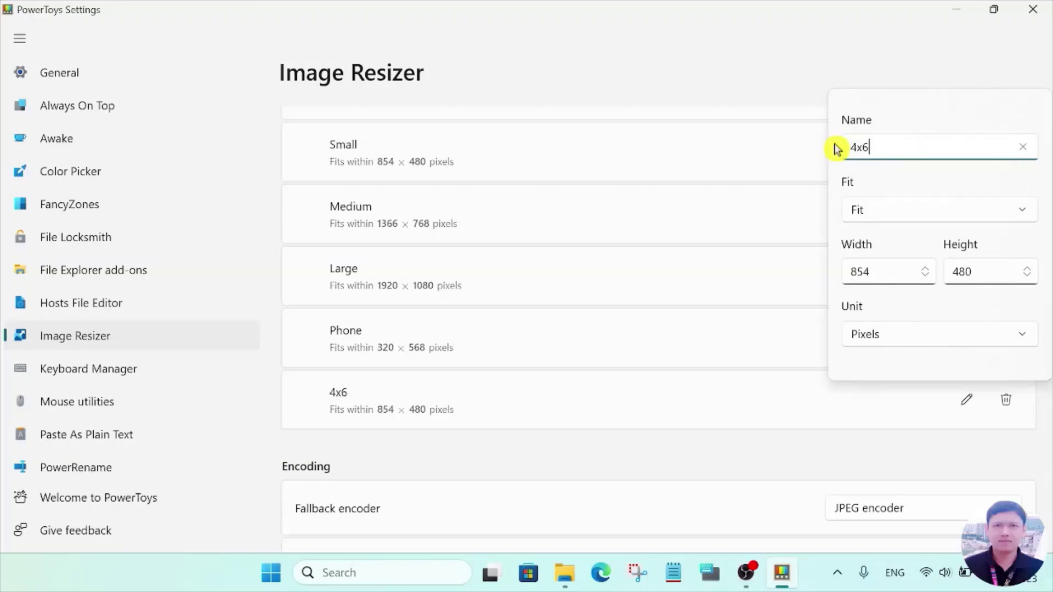
Step: Set the 4x6 preset's width to 4, height to 6 and unit to Centimeters, and close its editor
left_click(880, 272)
left_click(880, 272)
left_click_drag(874, 271, 847, 272)
type("4")
left_click(982, 271)
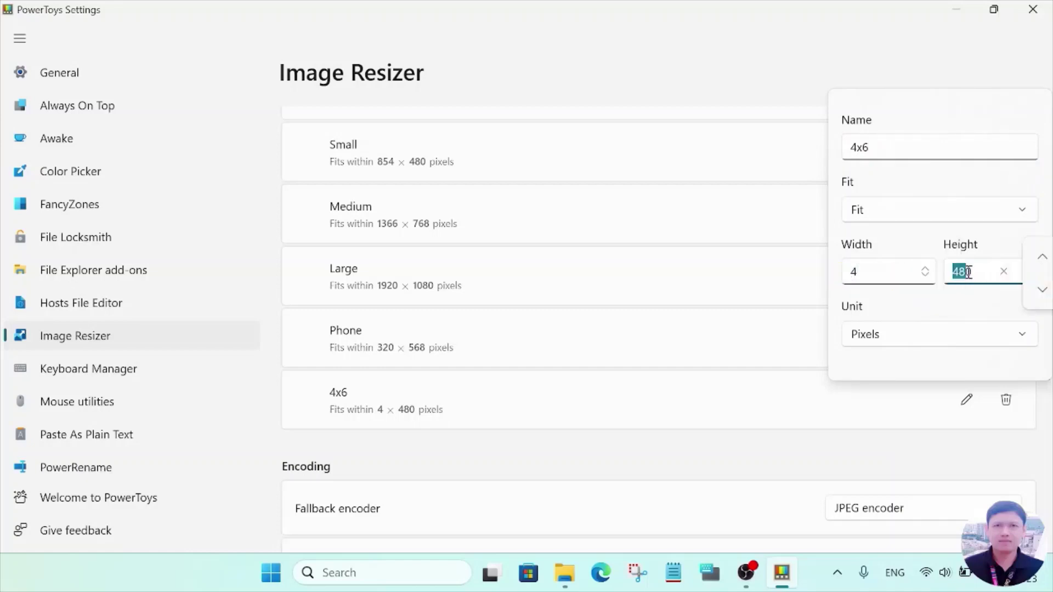
left_click(981, 272)
double_click(979, 271)
type("6")
left_click(935, 341)
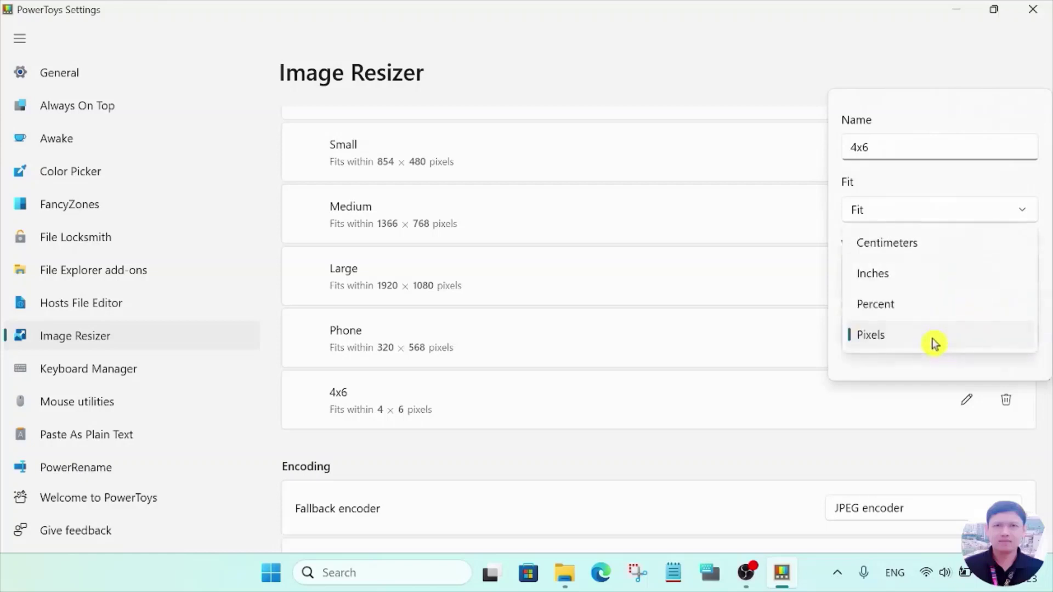
left_click(906, 243)
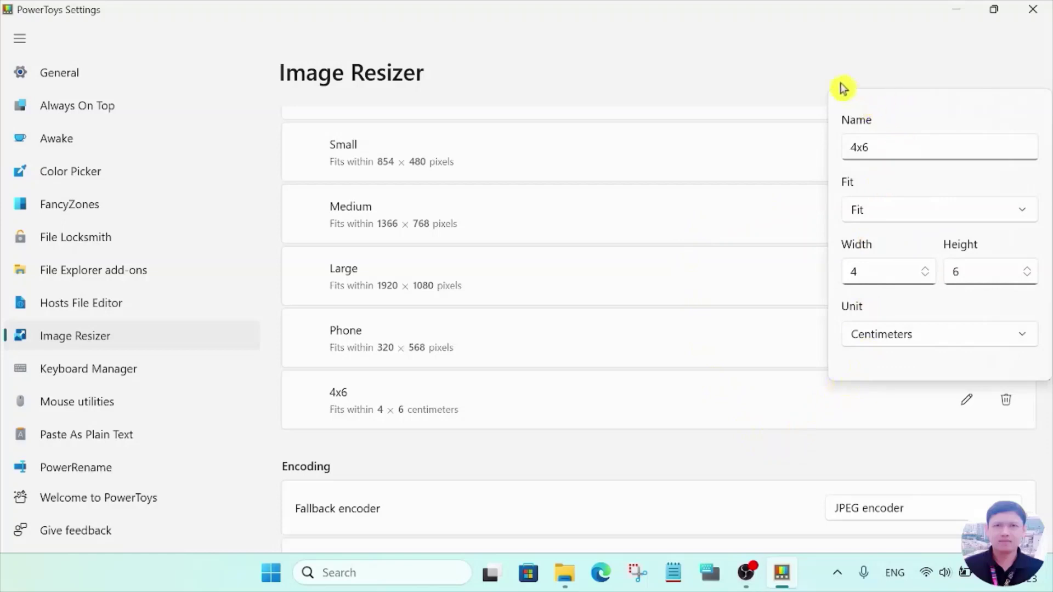
left_click(820, 74)
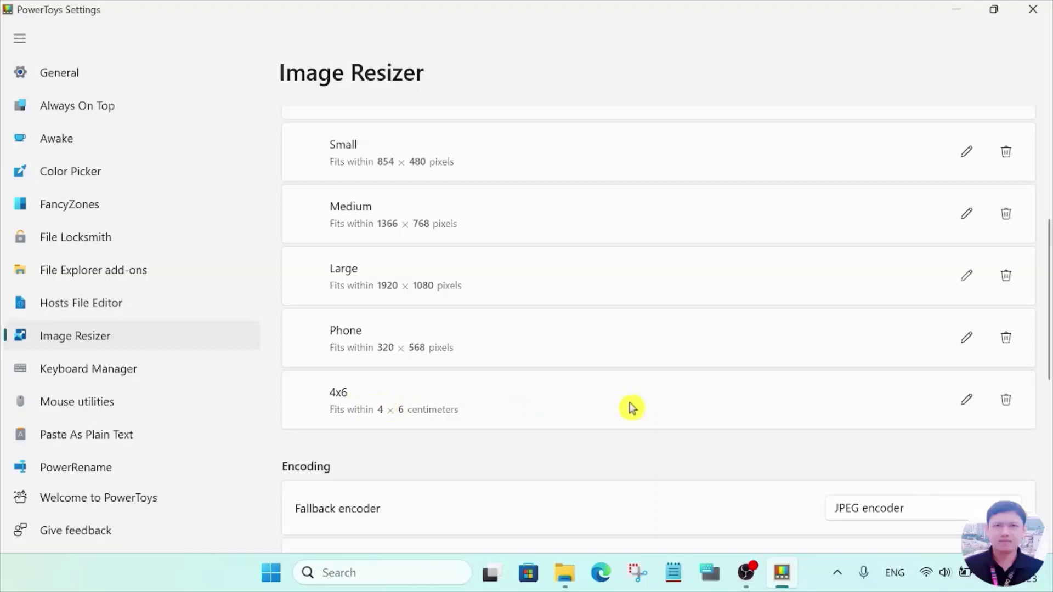
Step: Switch to the Downloads folder in File Explorer and start Image Resizer on the original IMG_0620 photo with the 4x6 size
left_click(564, 573)
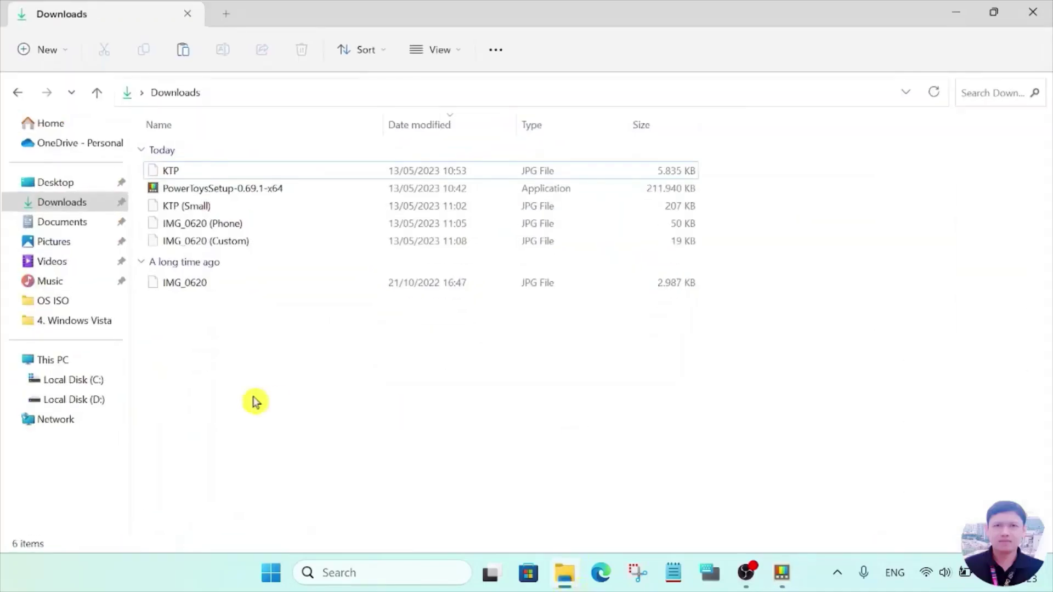
left_click(198, 284)
right_click(199, 285)
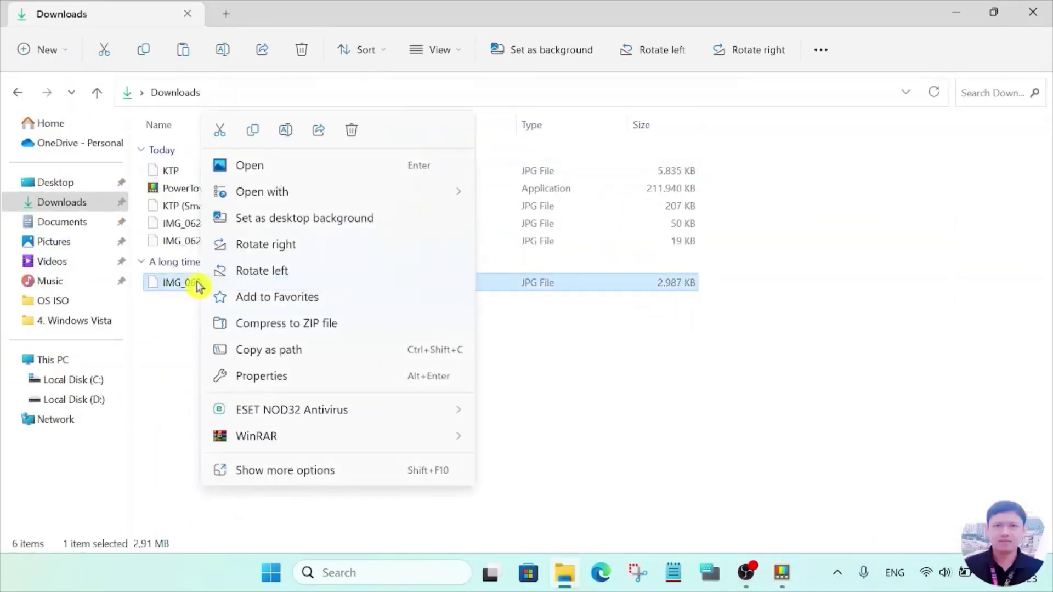
left_click(281, 470)
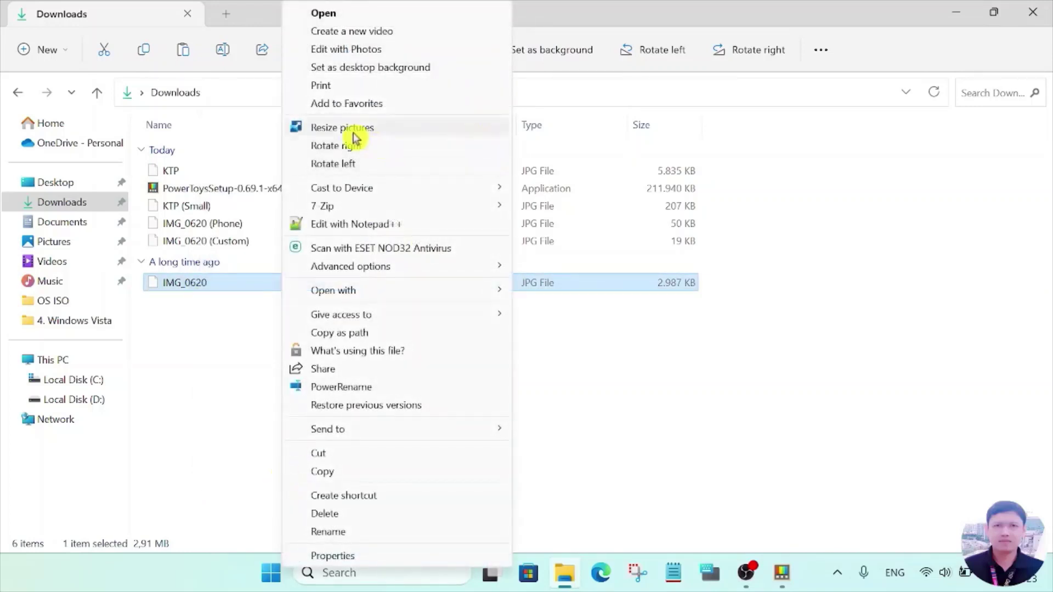
left_click(355, 130)
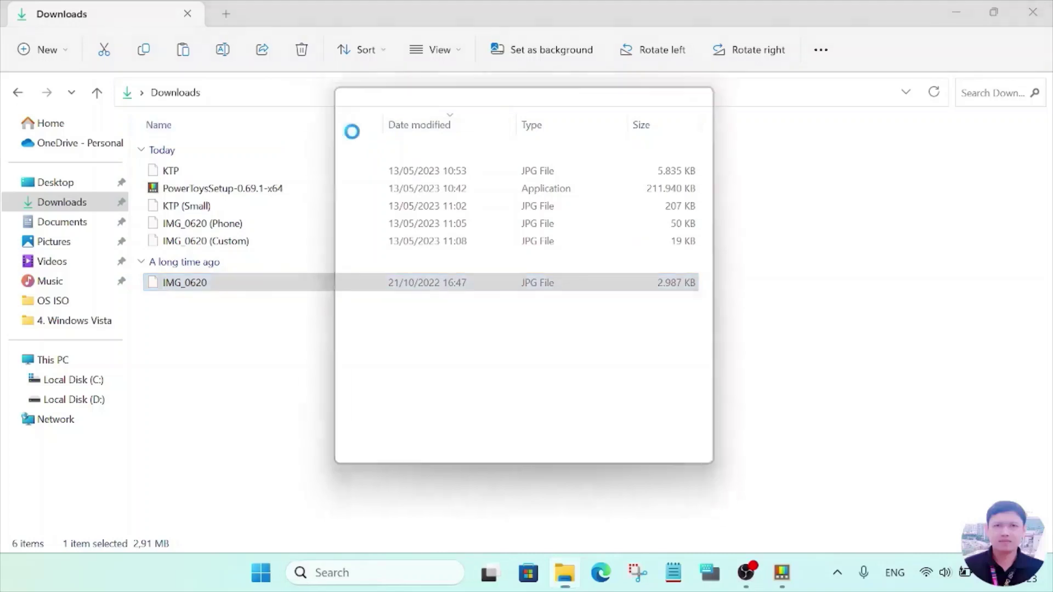
left_click(444, 169)
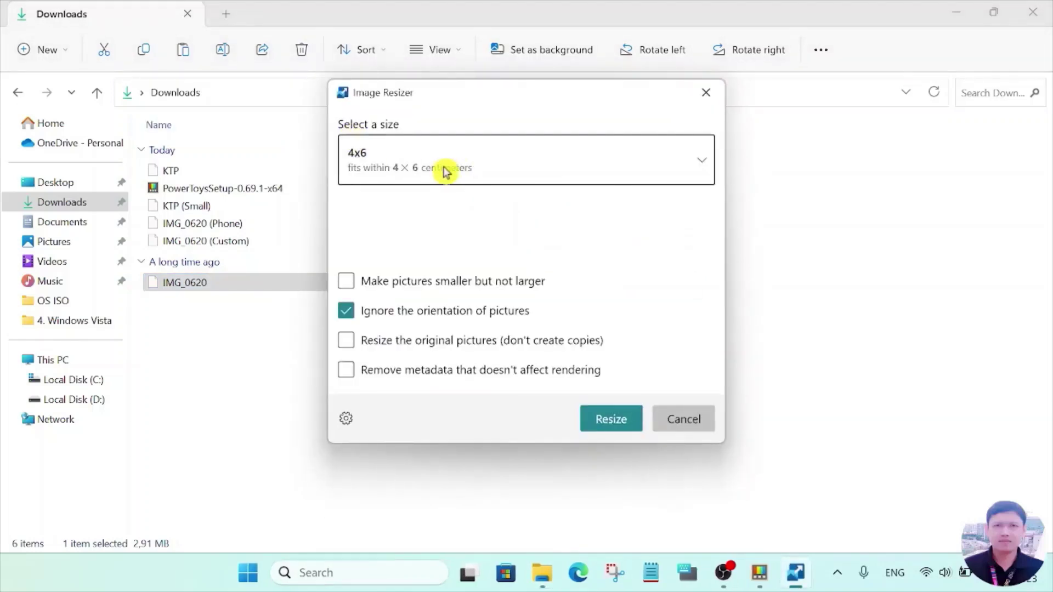